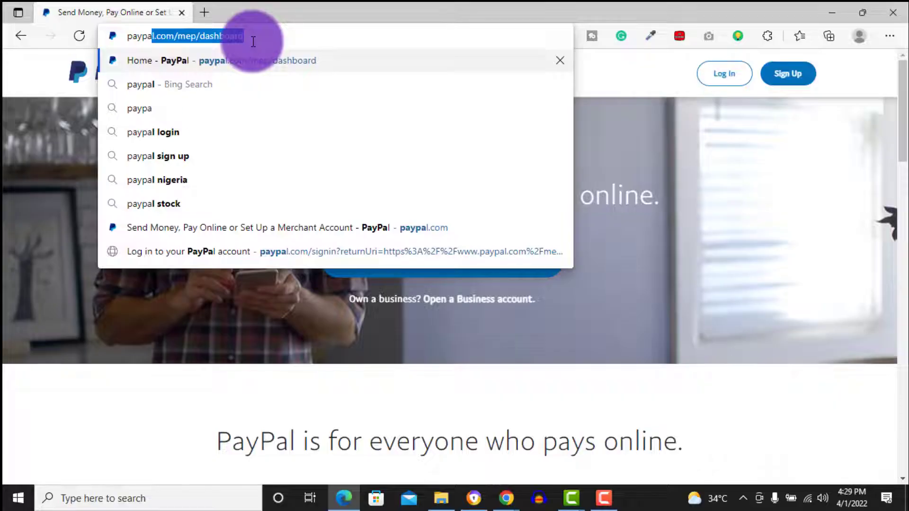
Load paypal.com from the Edge address bar
text(l.com)
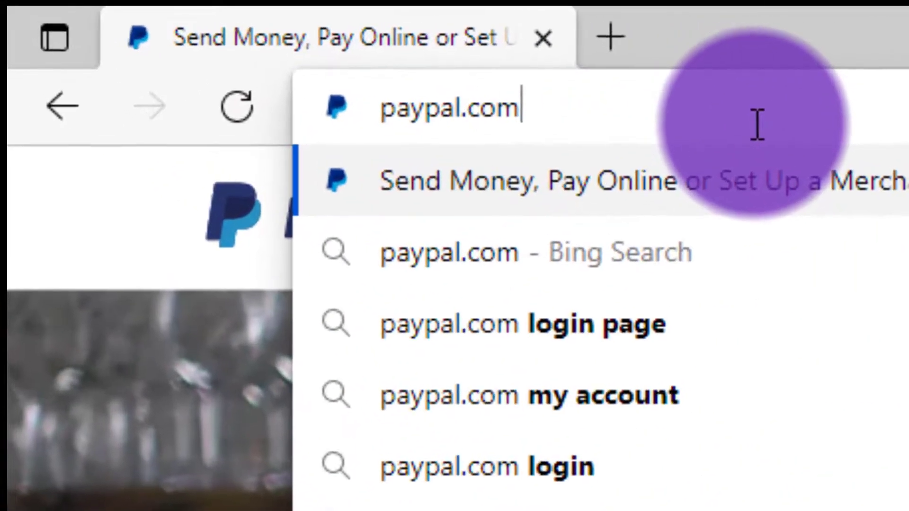
key(Return)
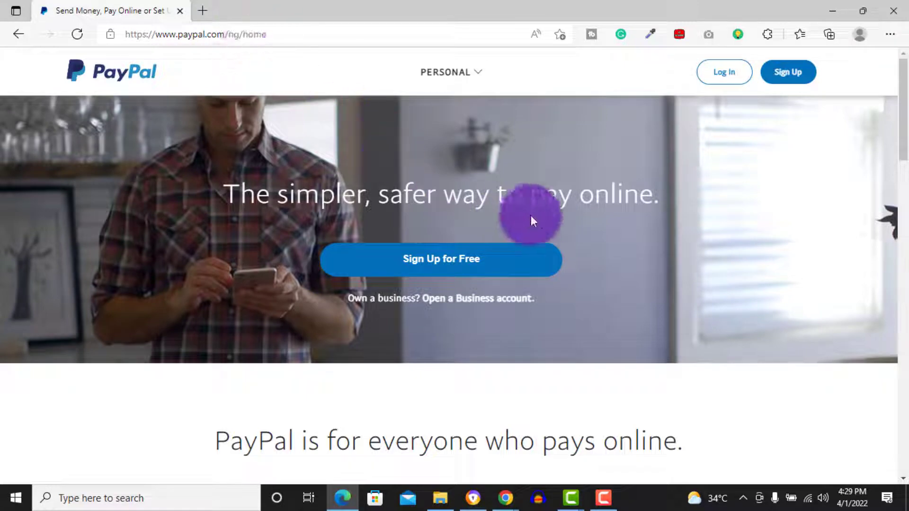
Review the dashboard's recent activity, highlighting the 3 Feb -$695.00 USD Debit Card transaction
click(480, 73)
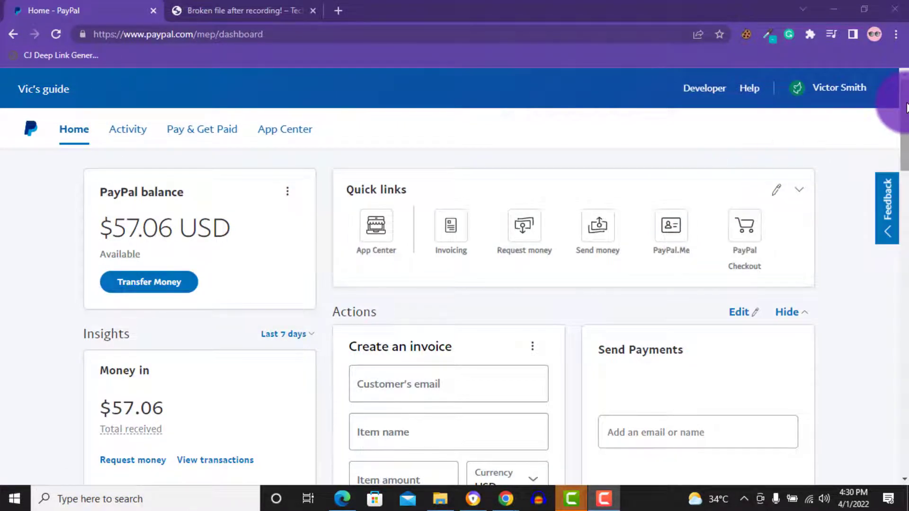
drag(906, 108, 906, 199)
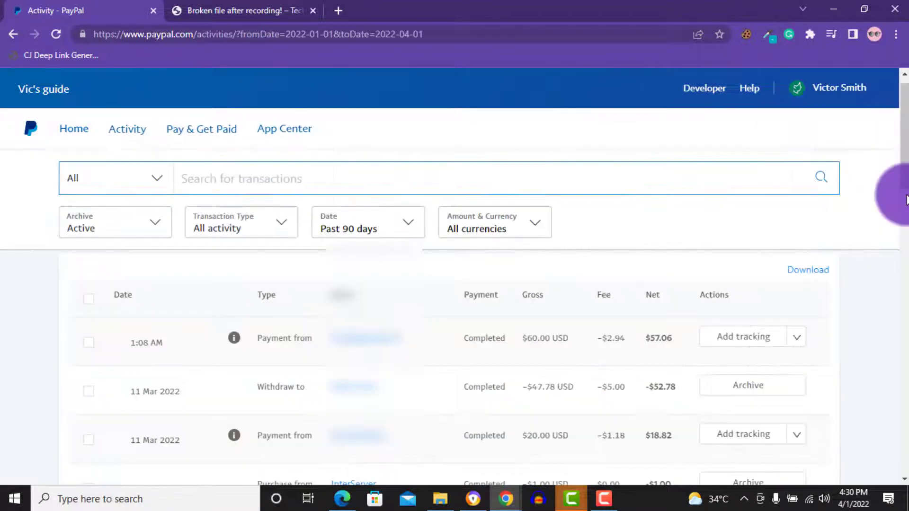
drag(905, 193, 906, 327)
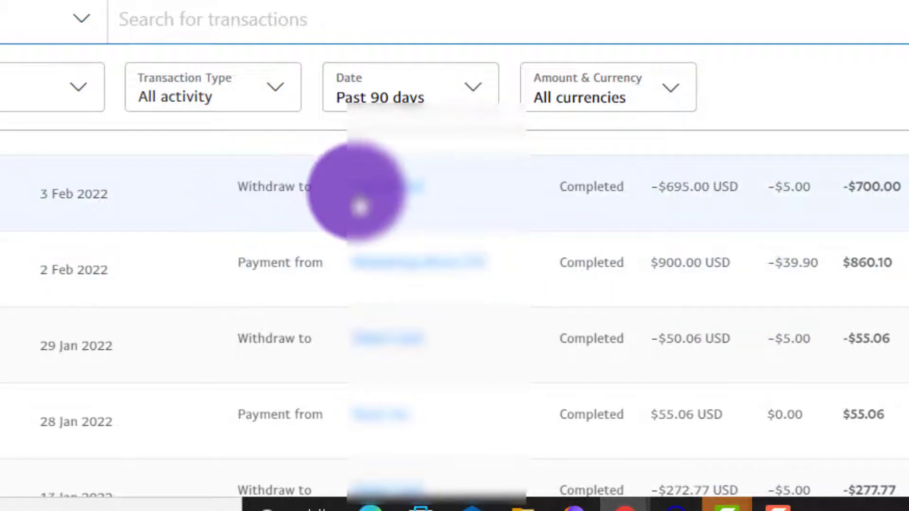
drag(644, 197, 741, 206)
drag(495, 188, 334, 198)
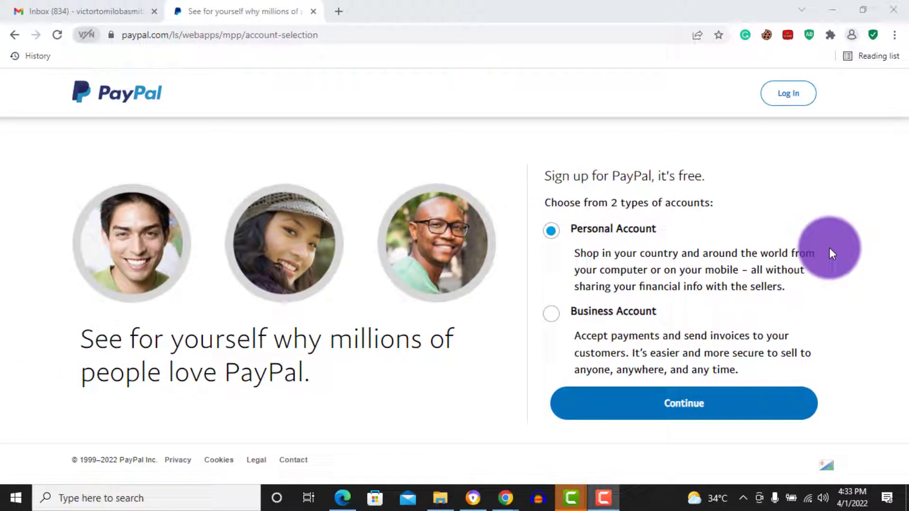
Replace the Chrome address with Paypal.com/ls and load PayPal's business page
key(ctrl+l)
key(BackSpace)
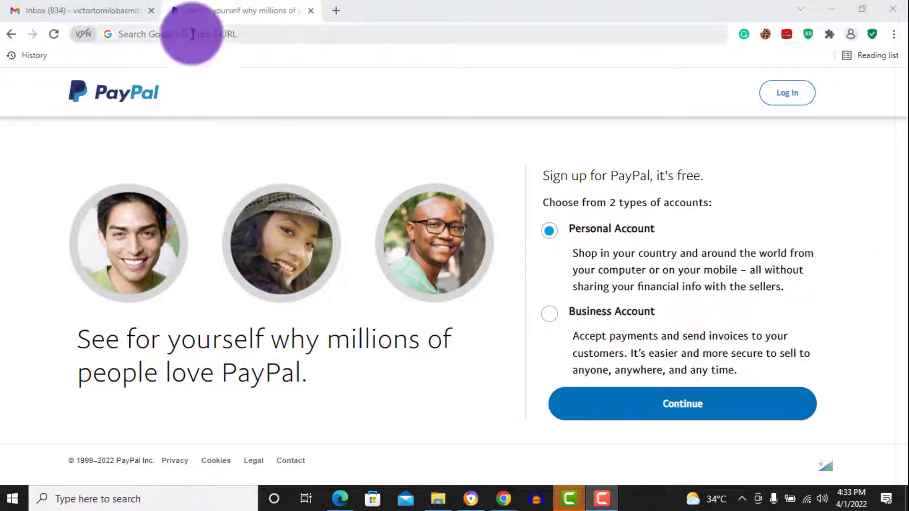
click(191, 34)
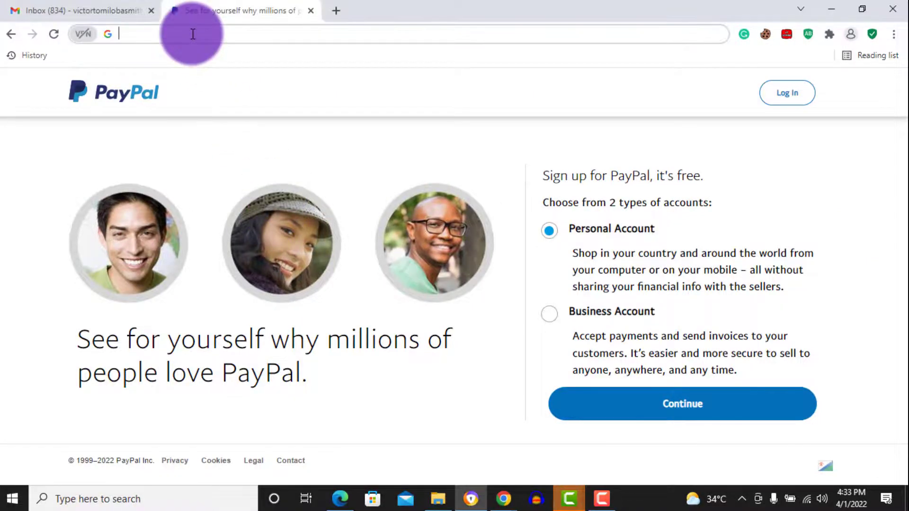
text(Payp)
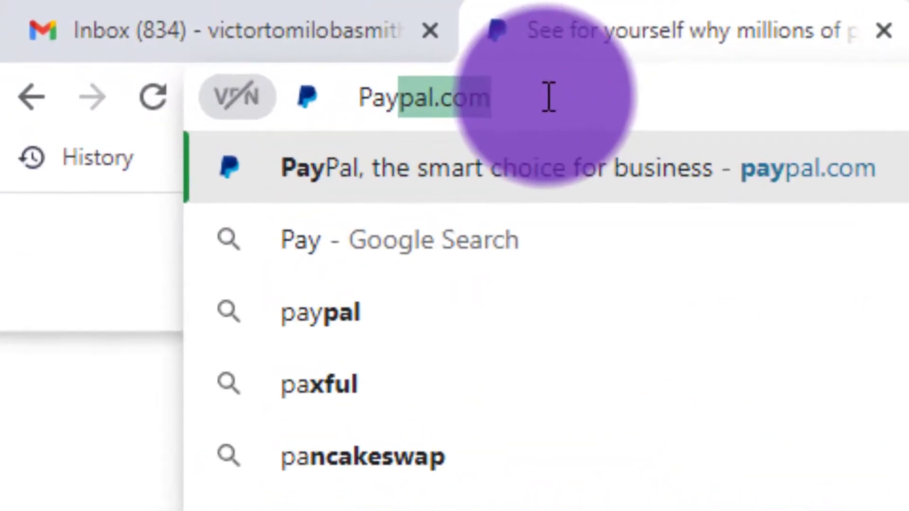
text(al)
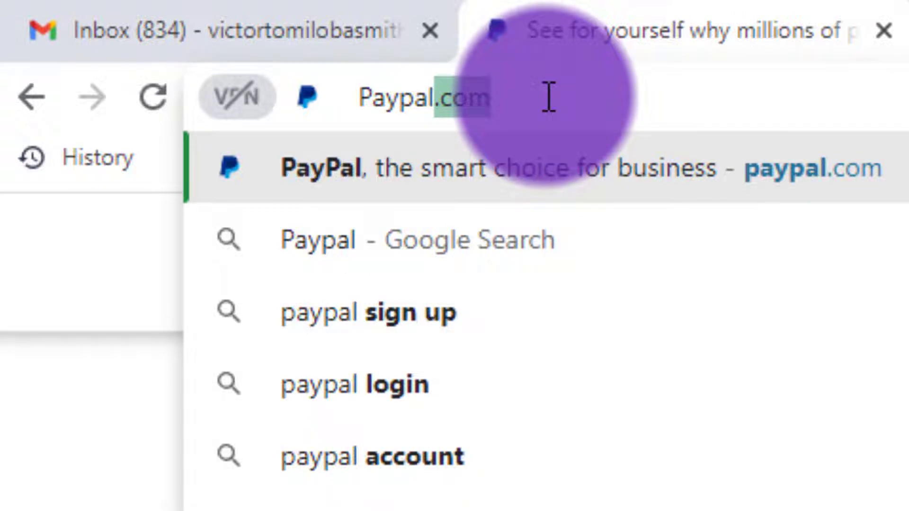
text(.com)
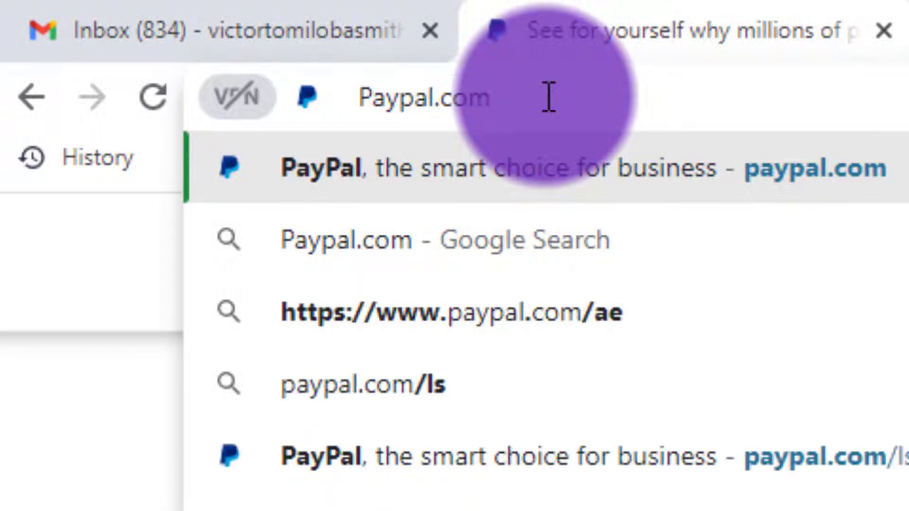
text(/ls)
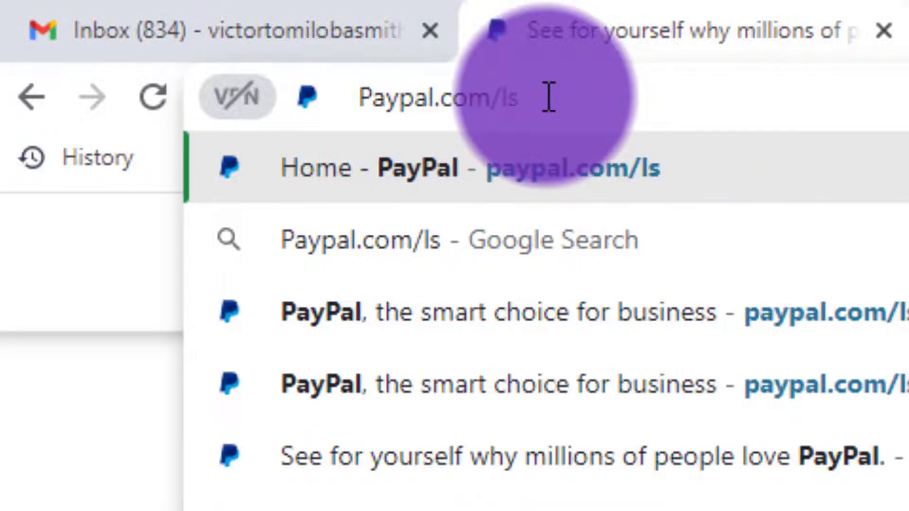
key(BackSpace)
key(BackSpace)
text(ae)
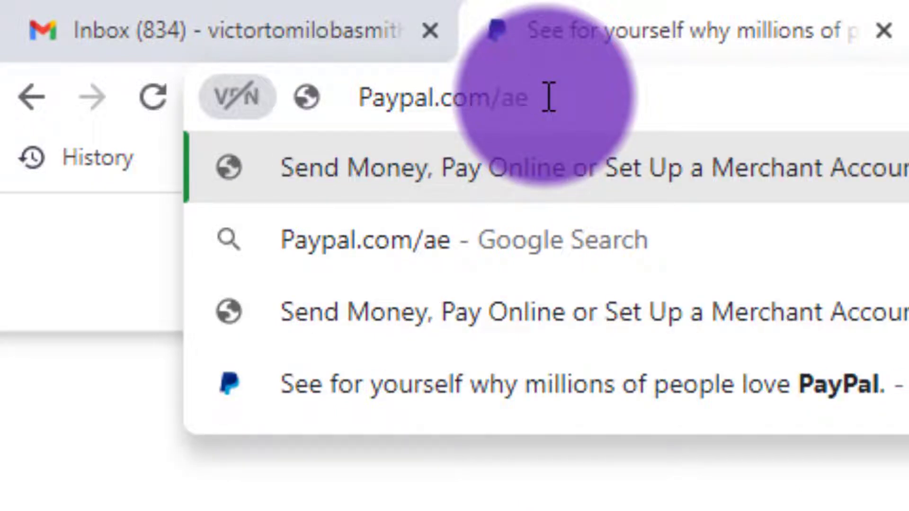
key(BackSpace)
key(BackSpace)
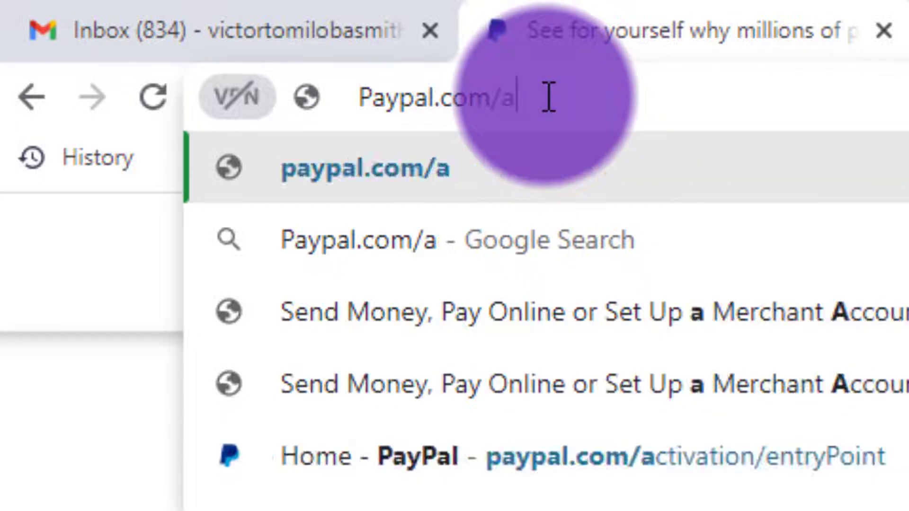
text(ls)
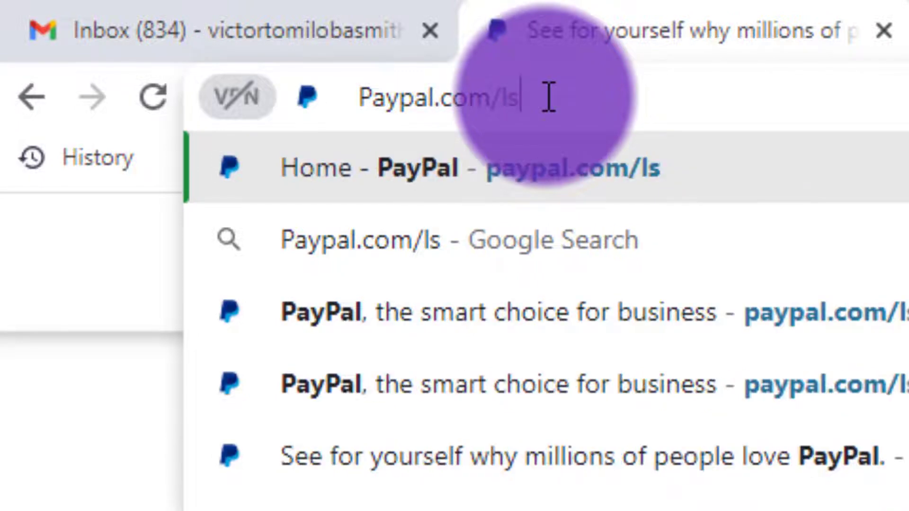
key(Return)
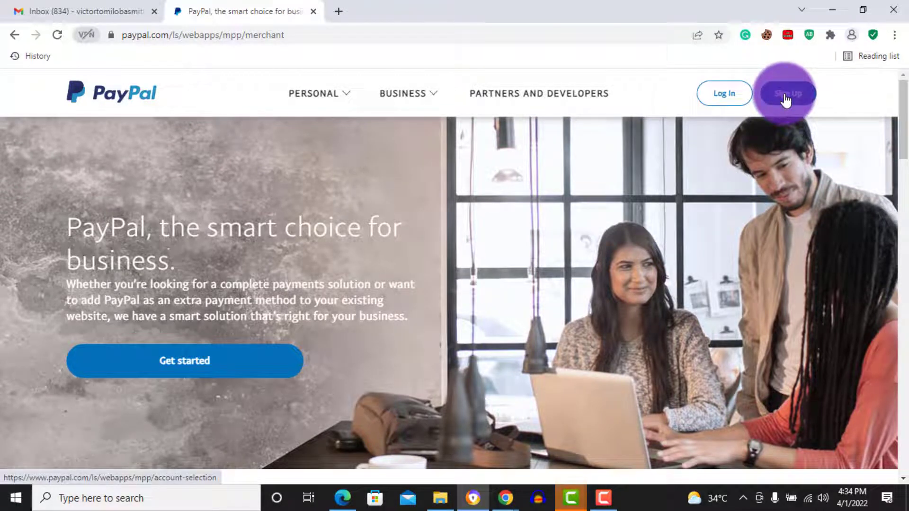
Choose Business Account on the PayPal Sign Up page and continue
click(785, 100)
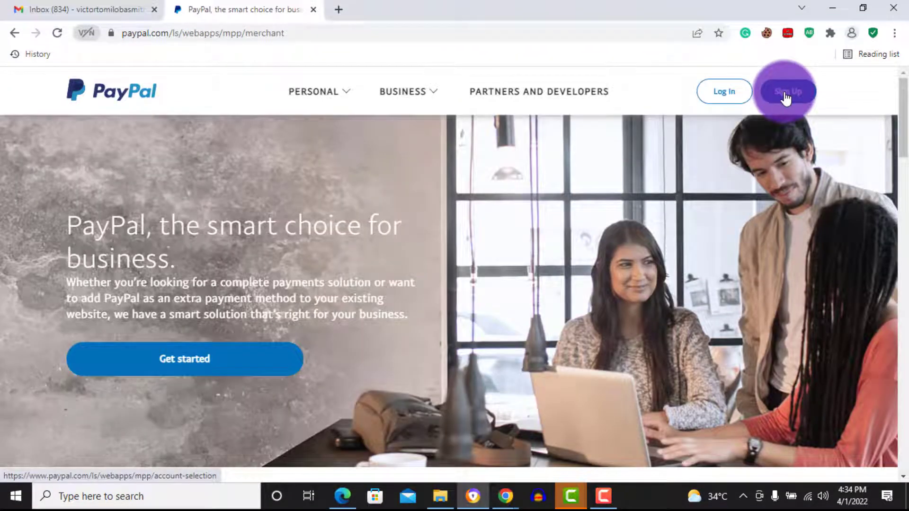
click(786, 98)
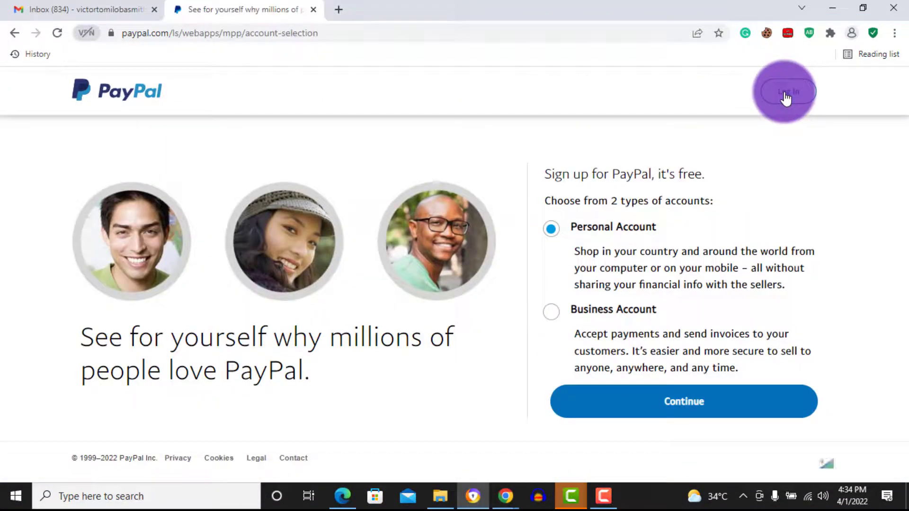
click(552, 314)
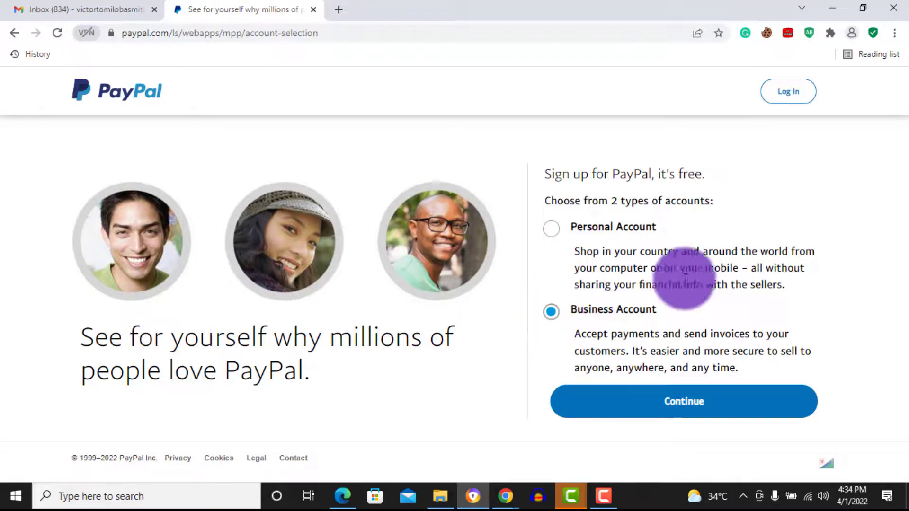
click(675, 407)
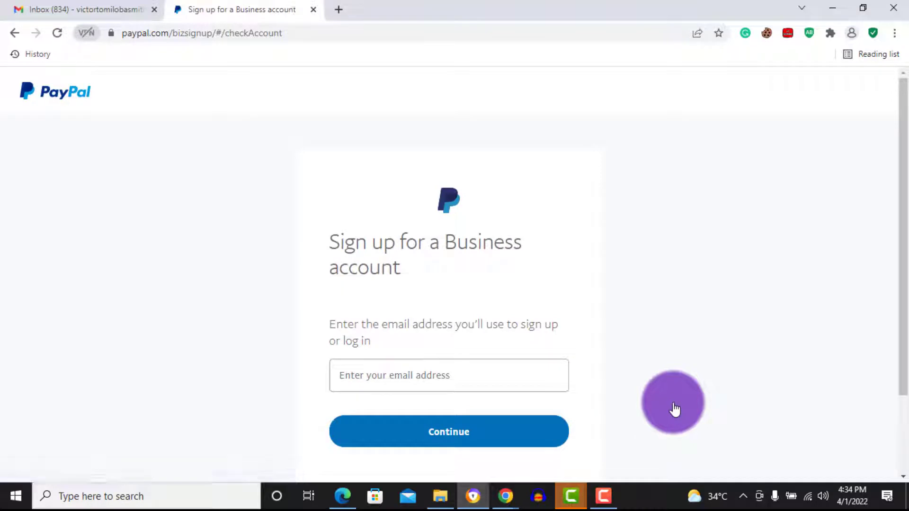
Enter the sign-up email address and submit it
click(525, 380)
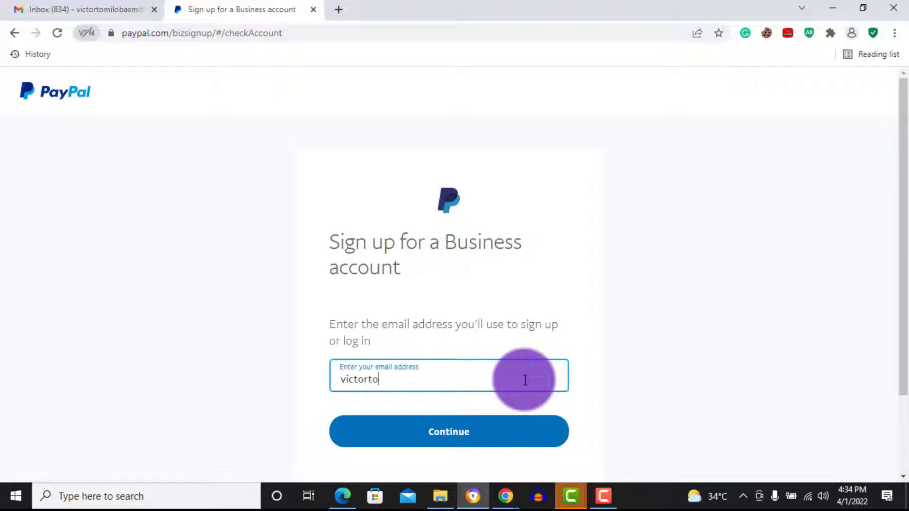
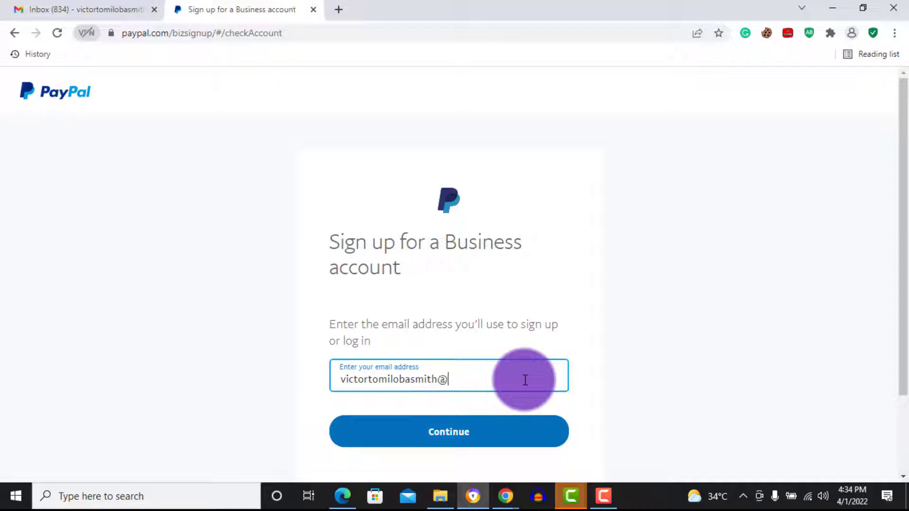
click(483, 431)
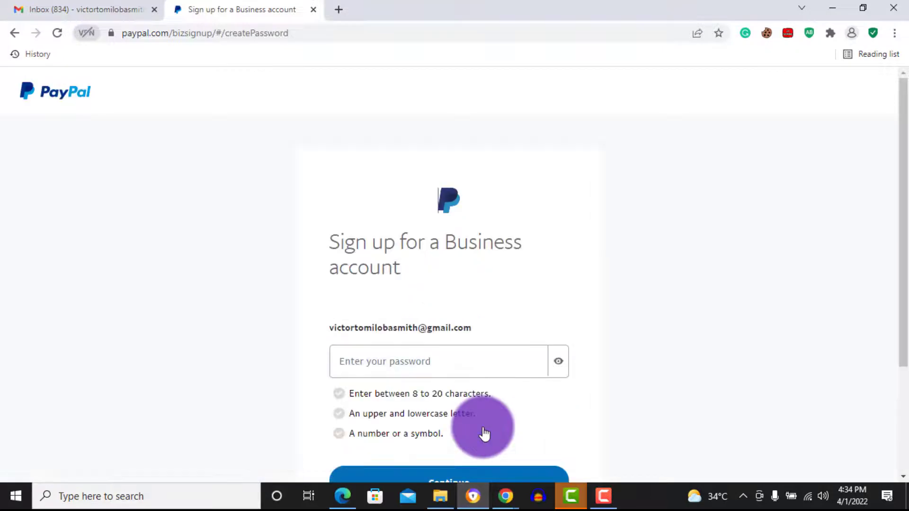
Type an account password that meets all three password requirements
click(452, 354)
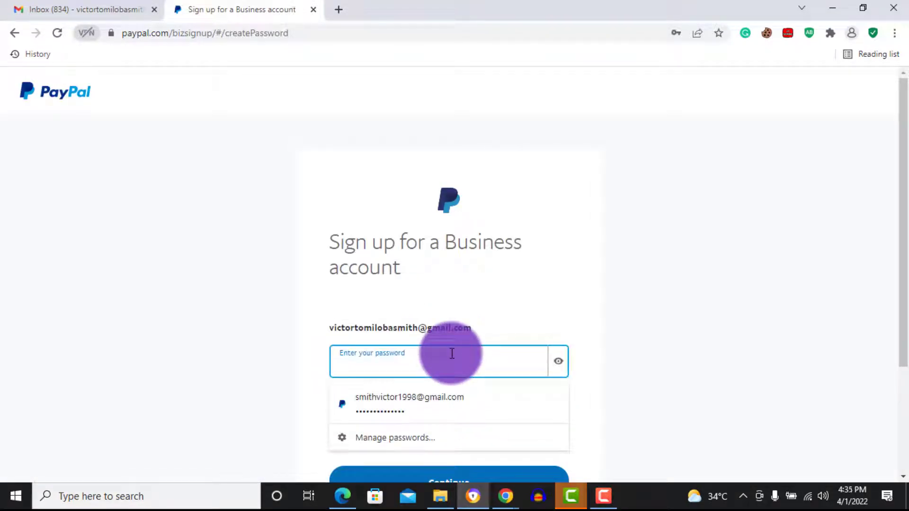
text(••••••)
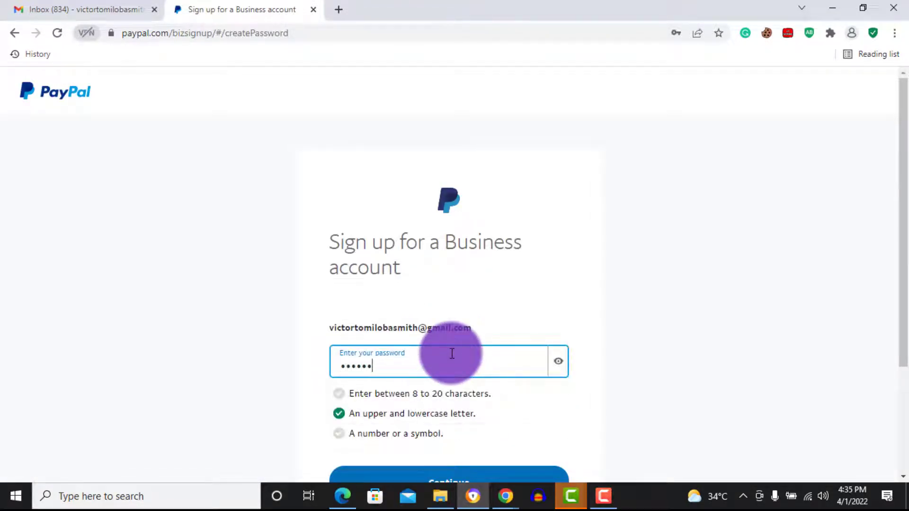
text(••••••)
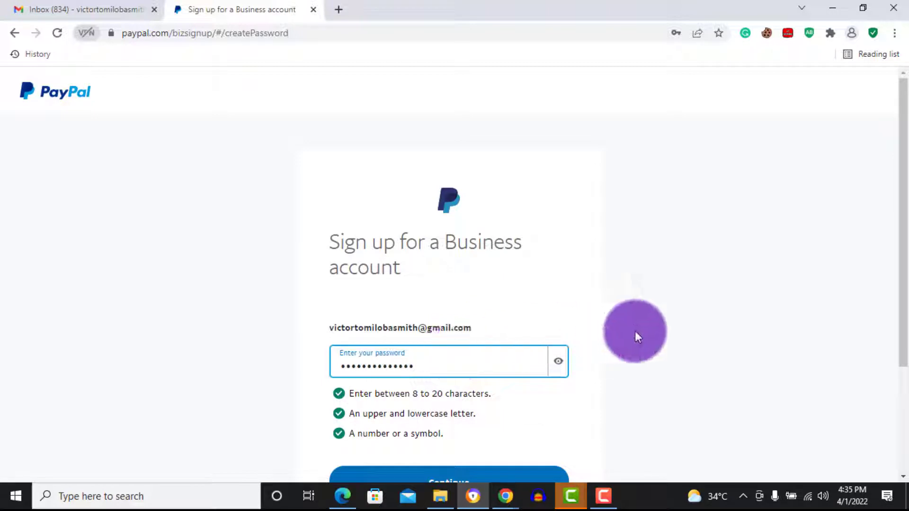
drag(903, 281, 857, 327)
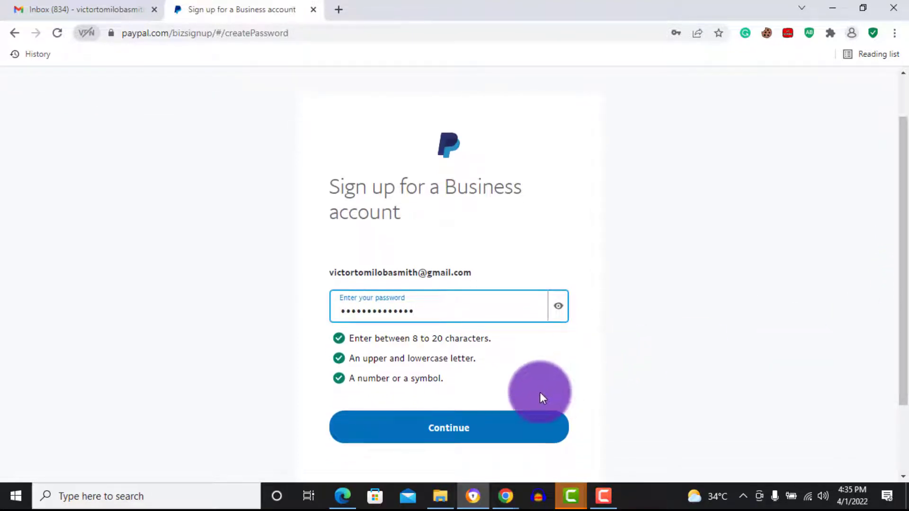
Submit the password, then enter the account holder's legal first and last name
click(472, 442)
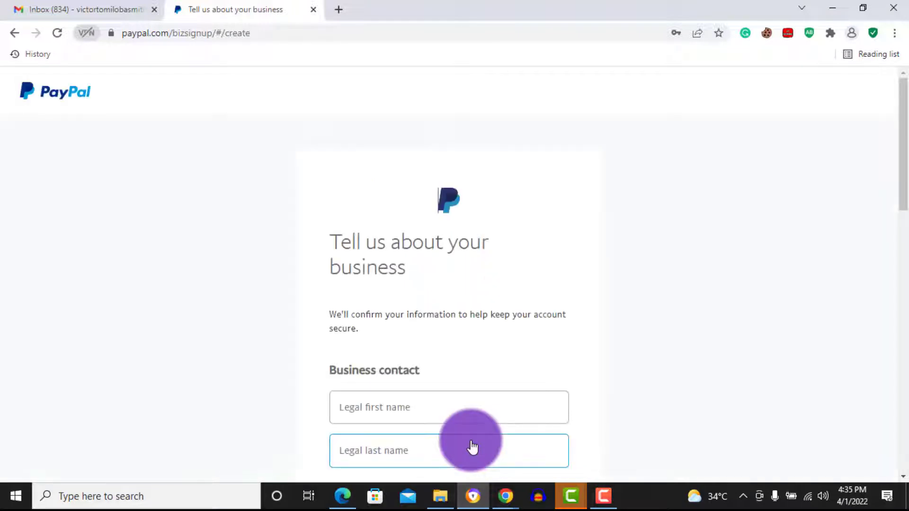
drag(903, 114, 904, 197)
click(447, 151)
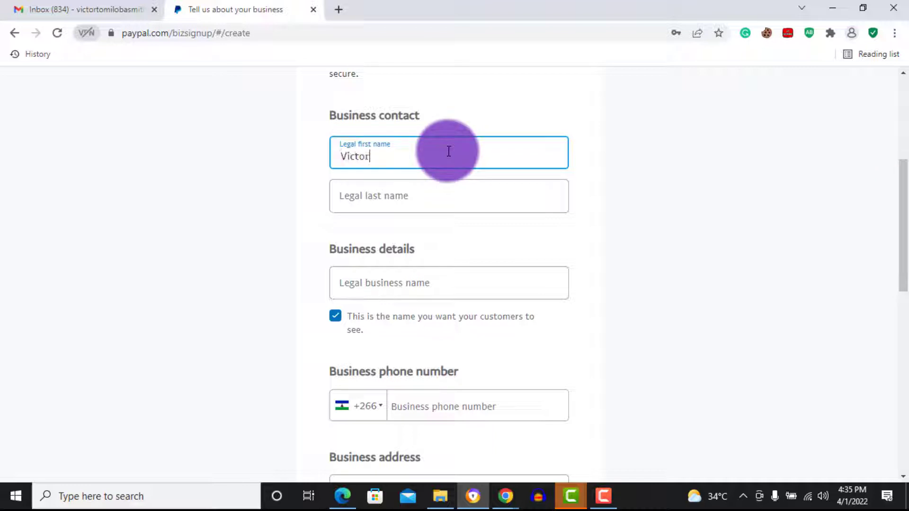
click(434, 198)
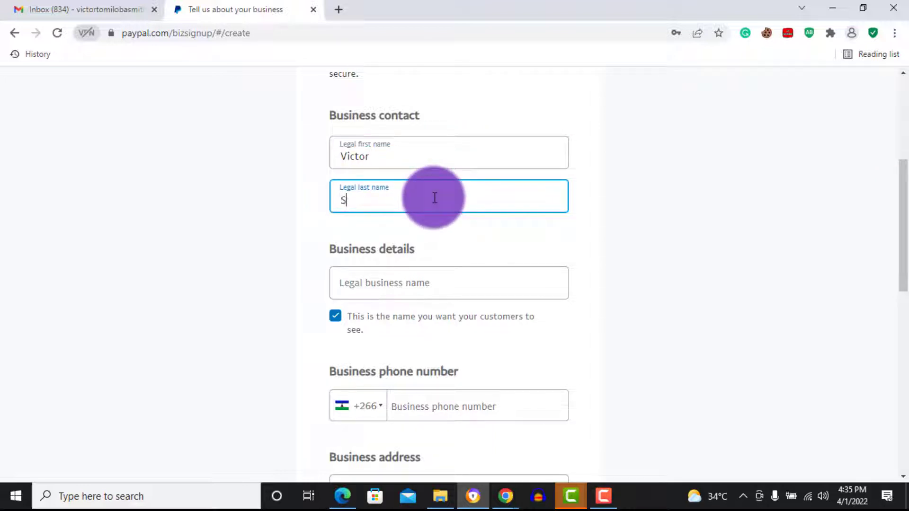
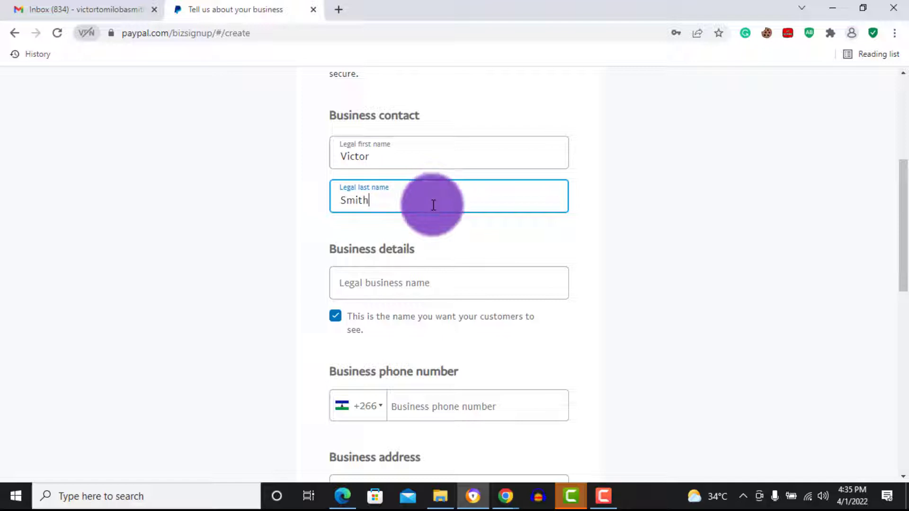
Enter legal business name Low Overdraft and pick Nigeria (+234) as phone country code
click(414, 279)
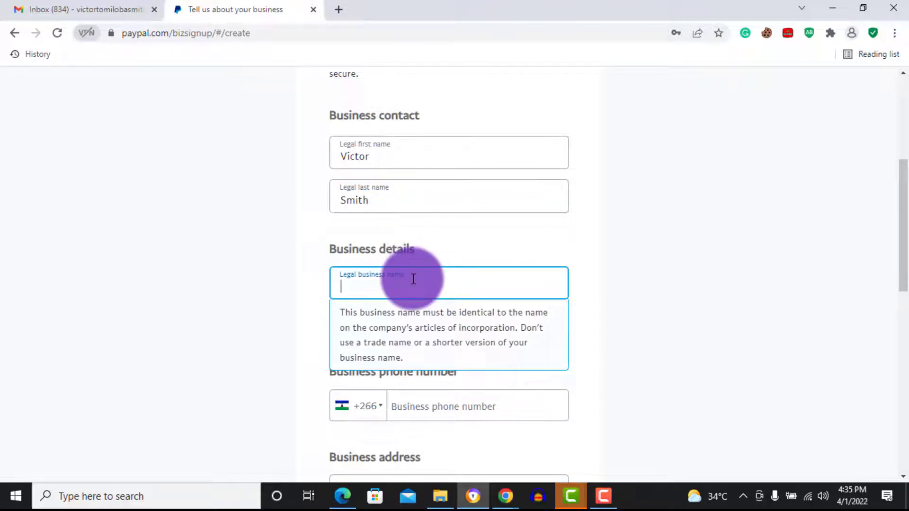
text(Low Ov)
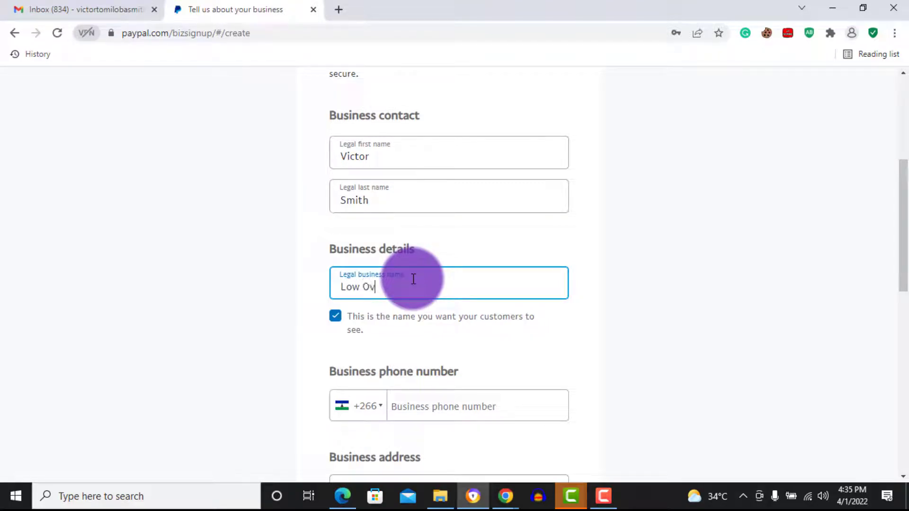
text(erdraft)
drag(902, 188, 903, 261)
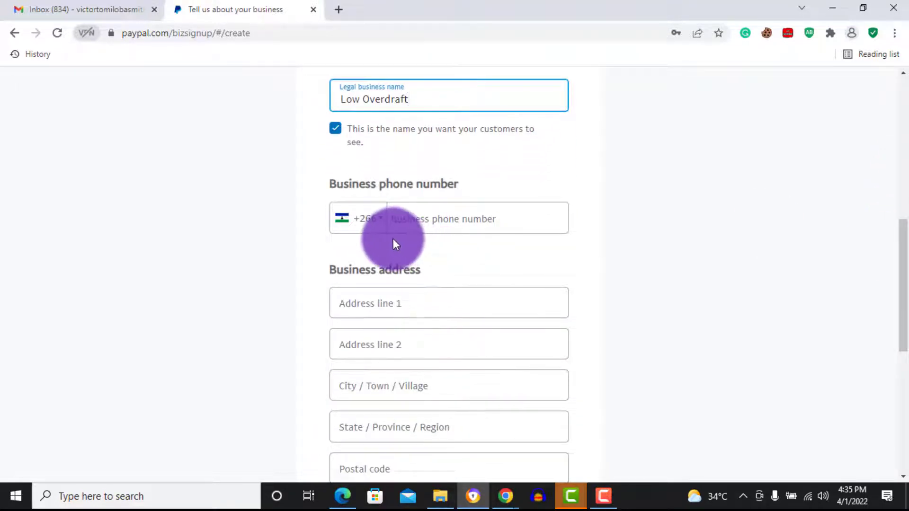
click(374, 224)
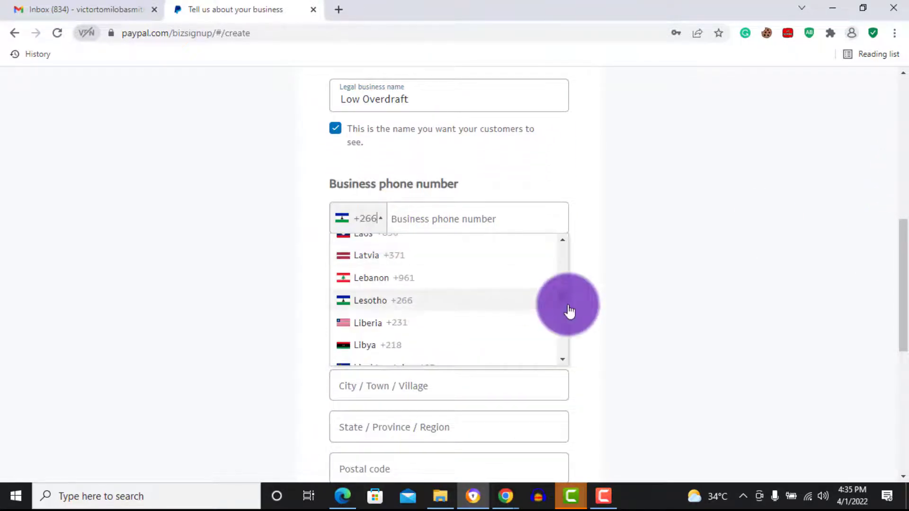
drag(565, 300, 563, 314)
click(421, 360)
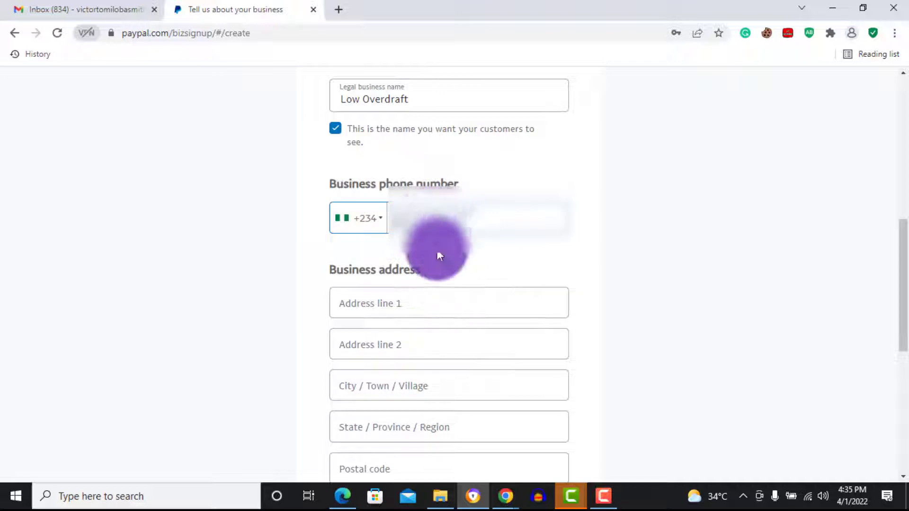
Fill in the business street address, city, state and postal code
scroll(899, 258, down, 1)
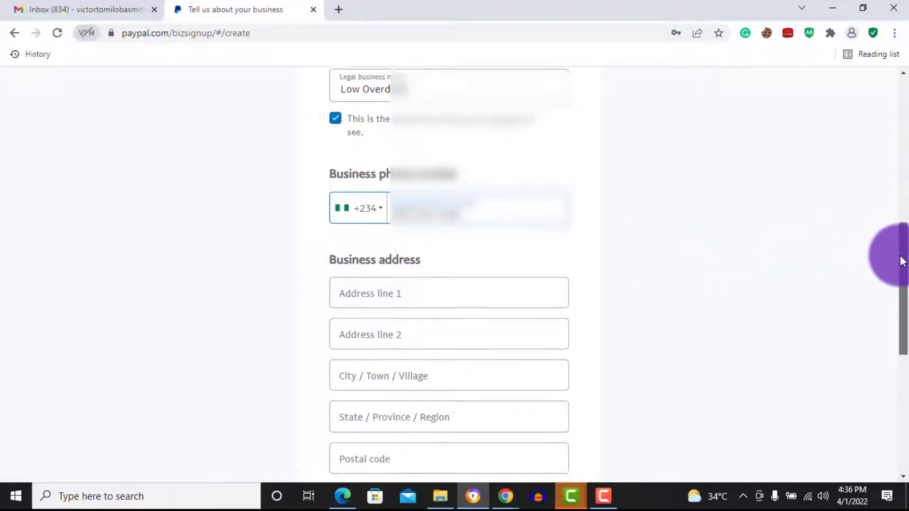
click(499, 242)
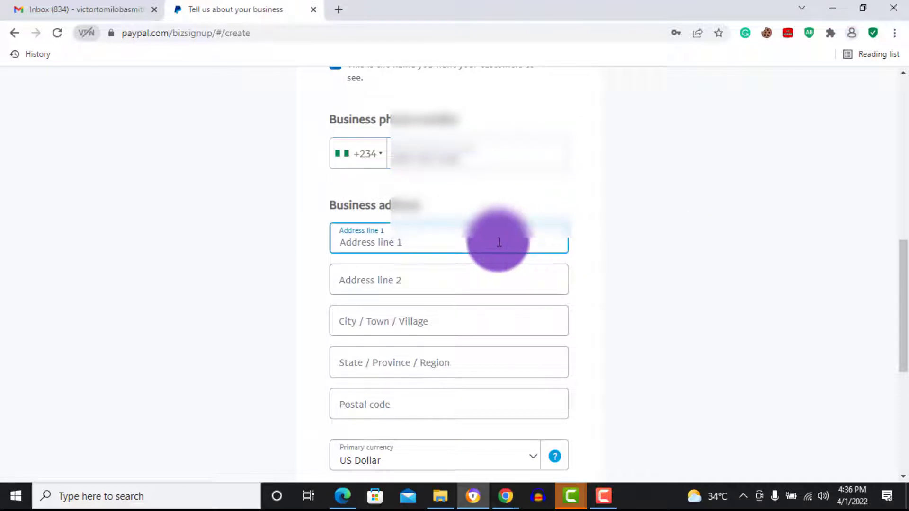
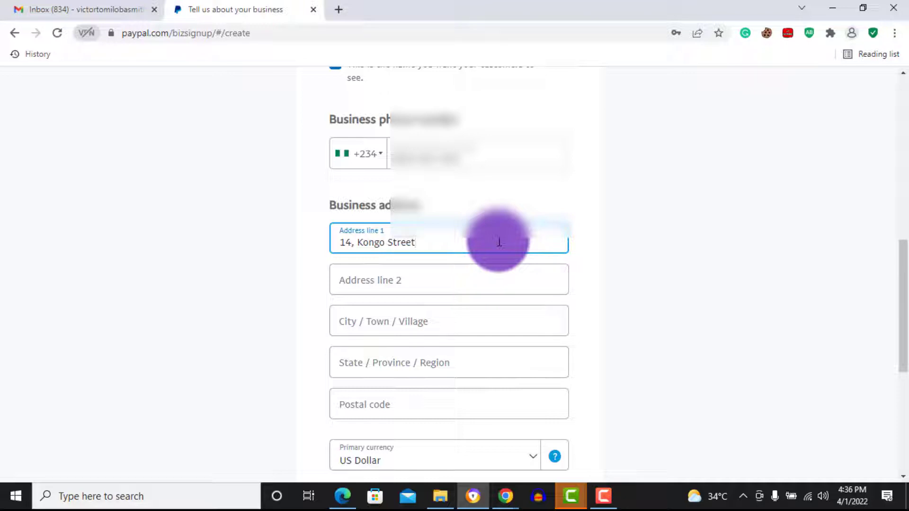
click(453, 284)
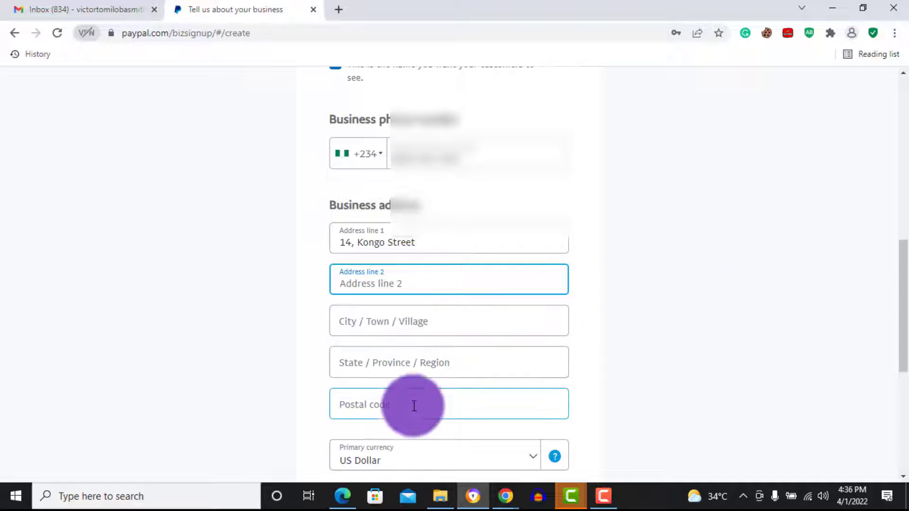
click(420, 330)
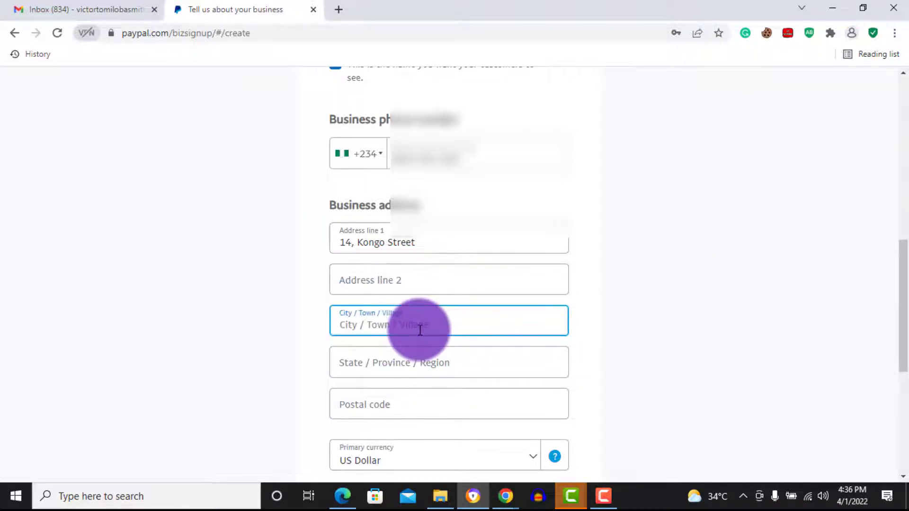
text(Ota)
click(417, 359)
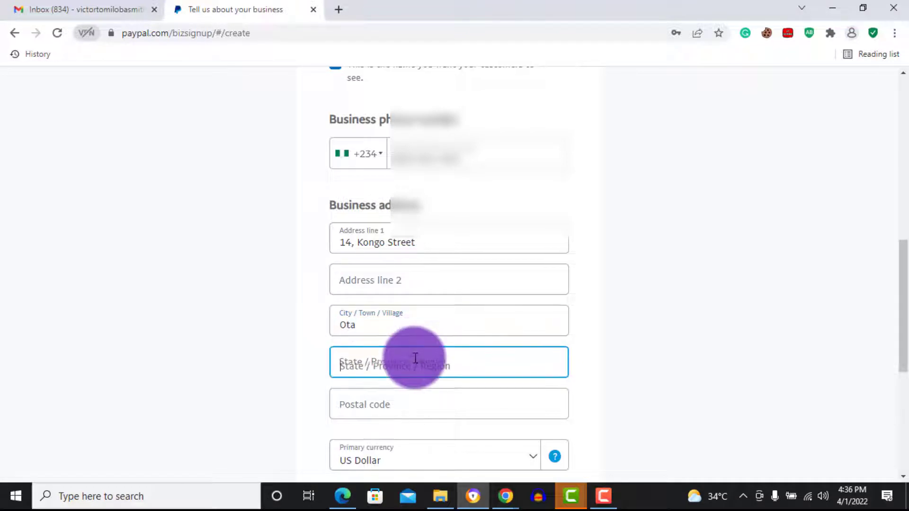
text(Ogun)
click(400, 411)
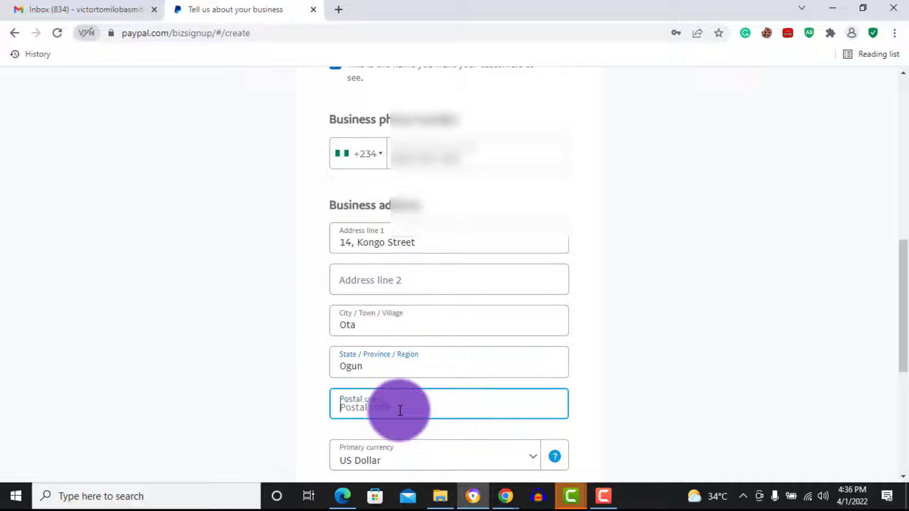
text(11221)
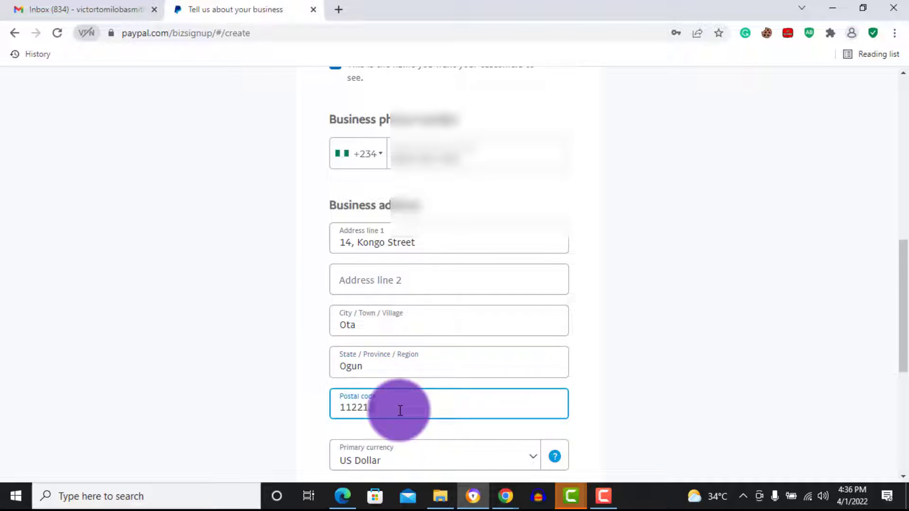
text(2)
Accept the User Agreement and Privacy Statement and submit the business details
drag(900, 285, 899, 340)
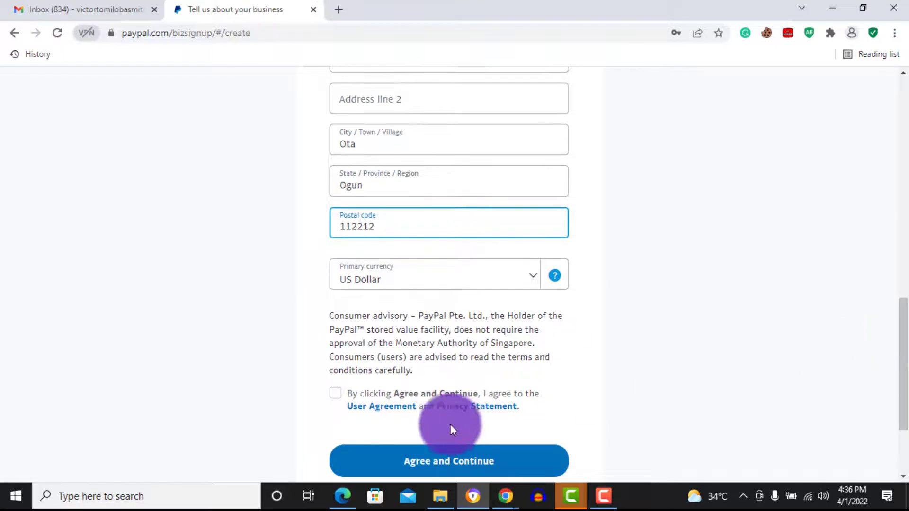
click(342, 393)
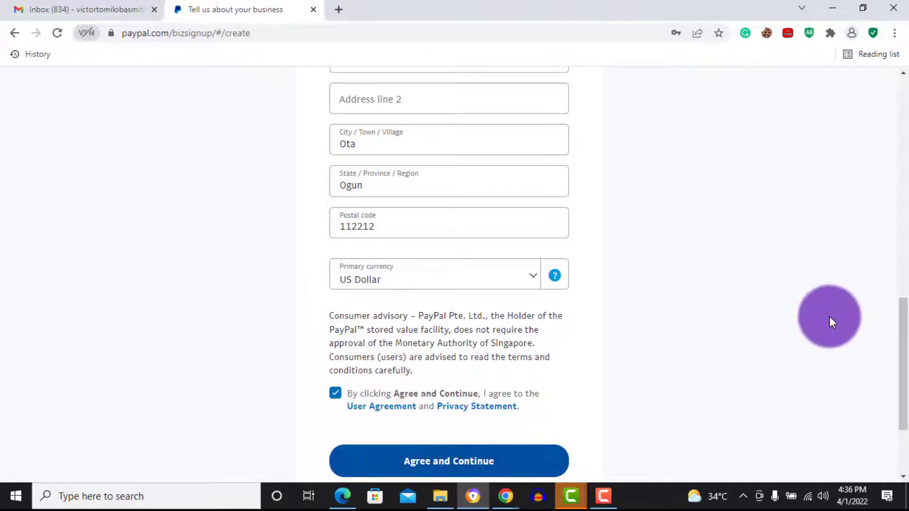
drag(902, 341, 905, 345)
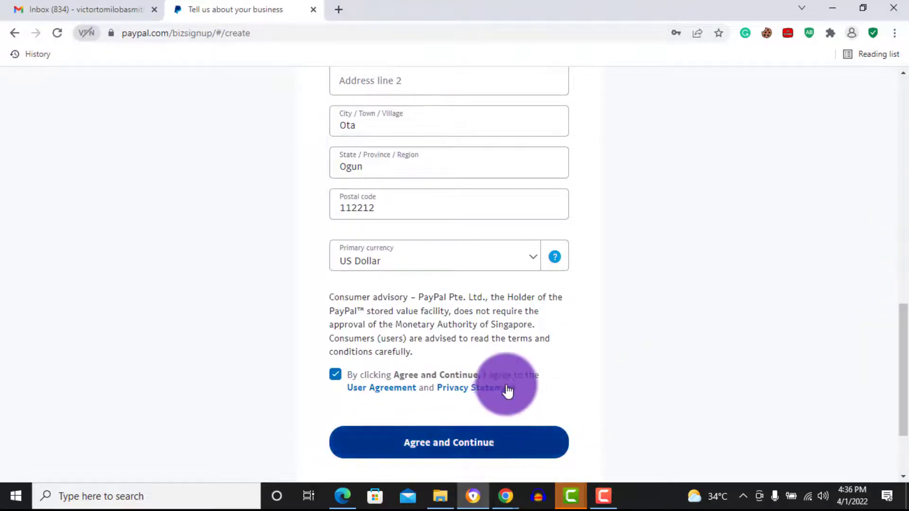
click(455, 449)
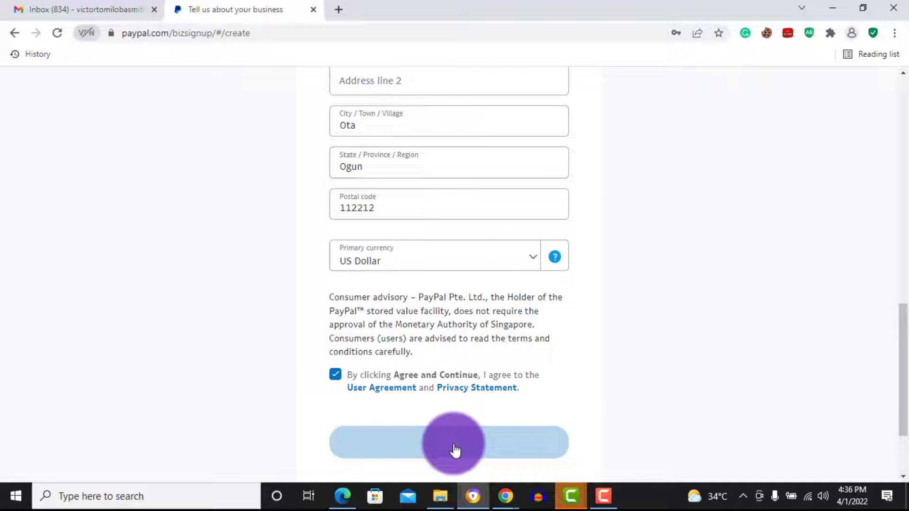
Search Google for 'postal code for ikeja' in a new tab
click(338, 10)
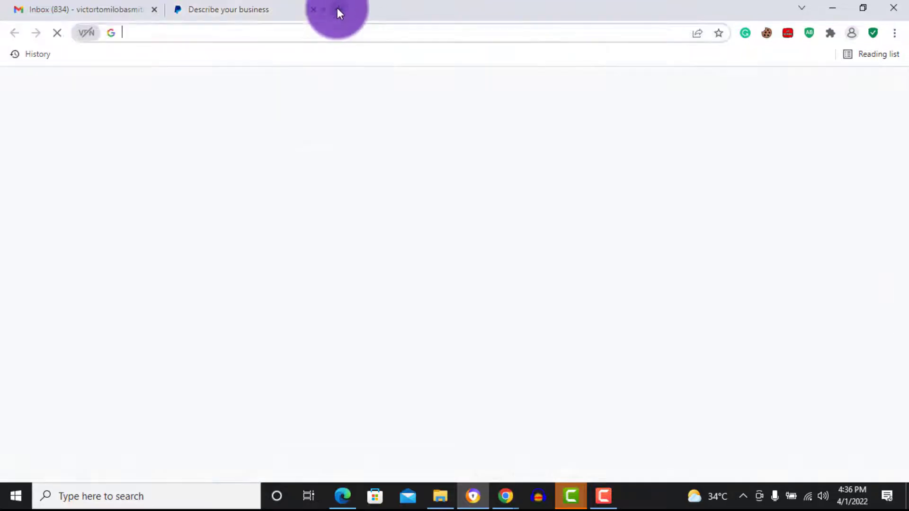
text(psot)
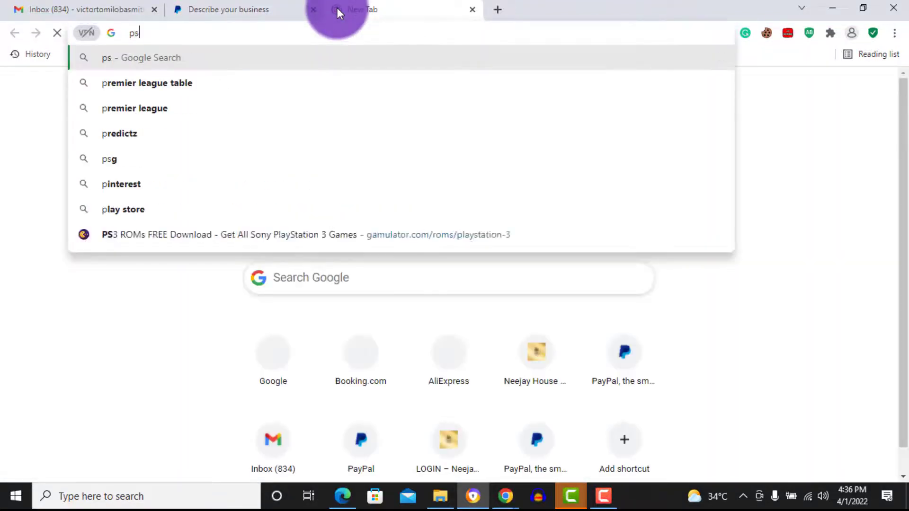
key(BackSpace)
key(BackSpace)
key(BackSpace)
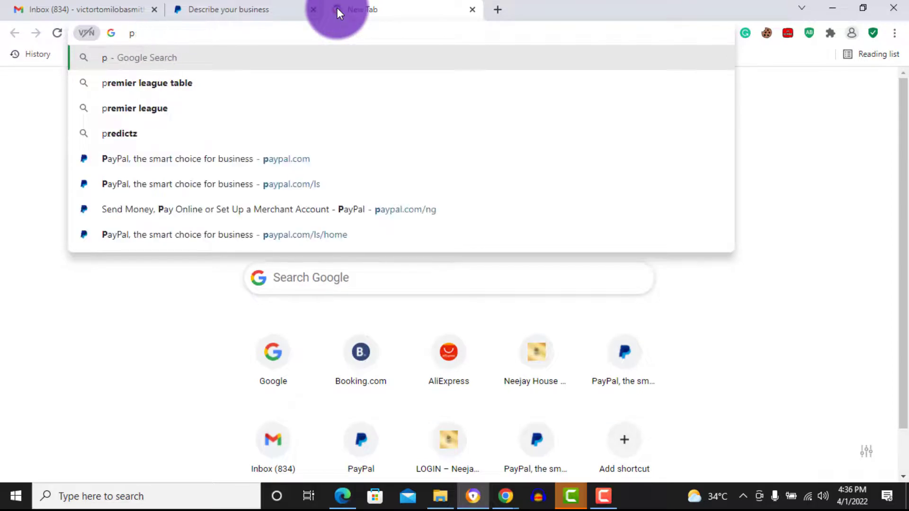
text(os)
key(BackSpace)
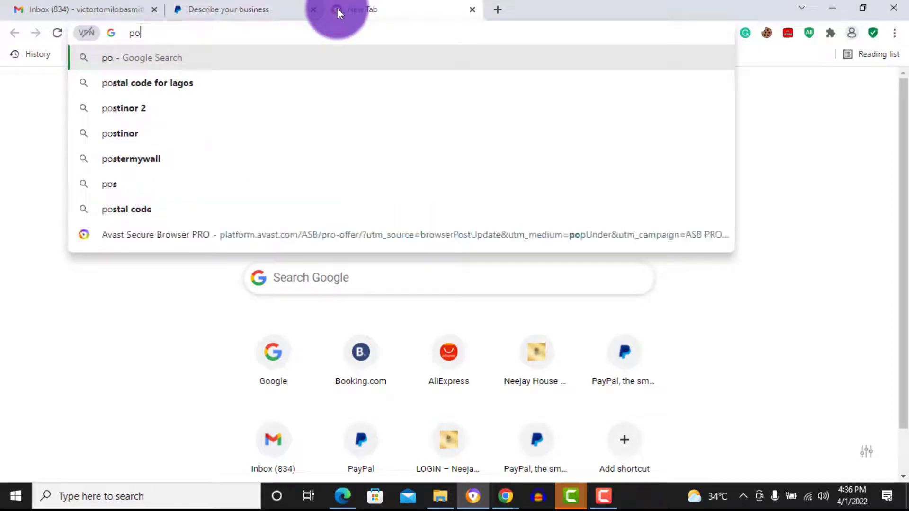
key(BackSpace)
key(BackSpace)
text(postal)
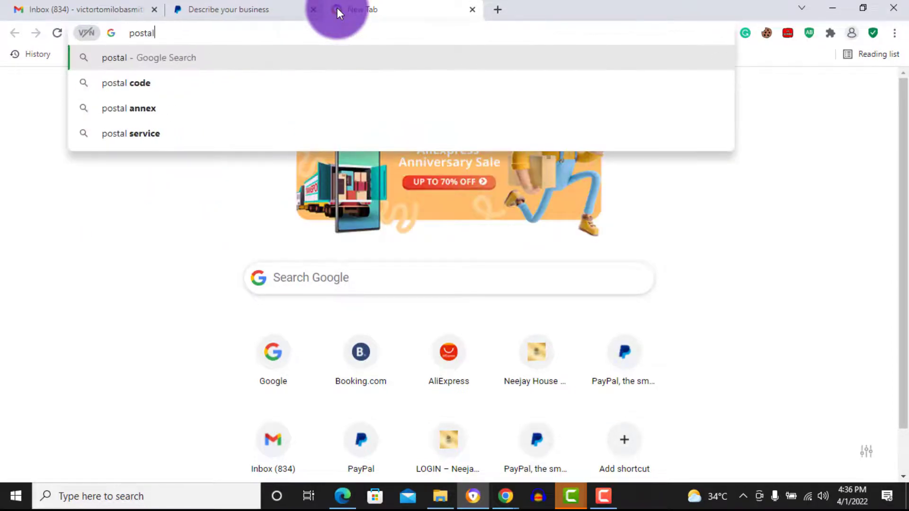
text( code for )
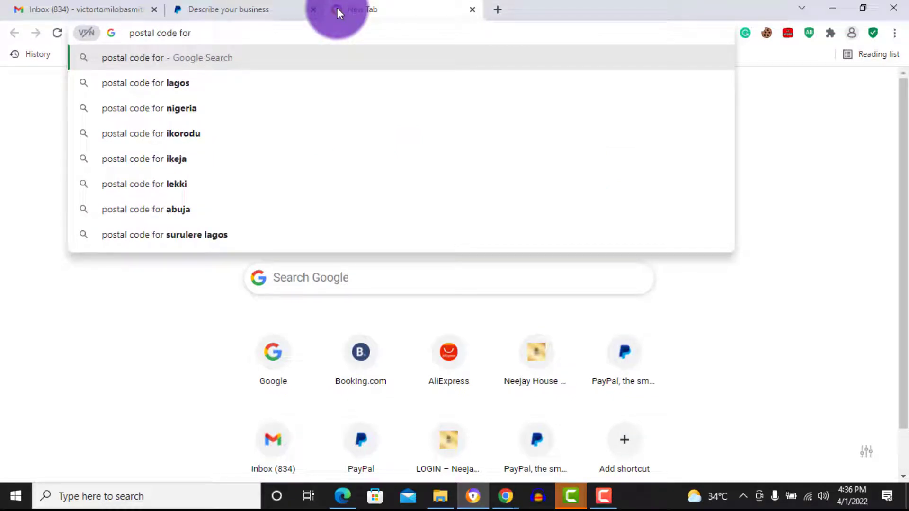
text(ikeh)
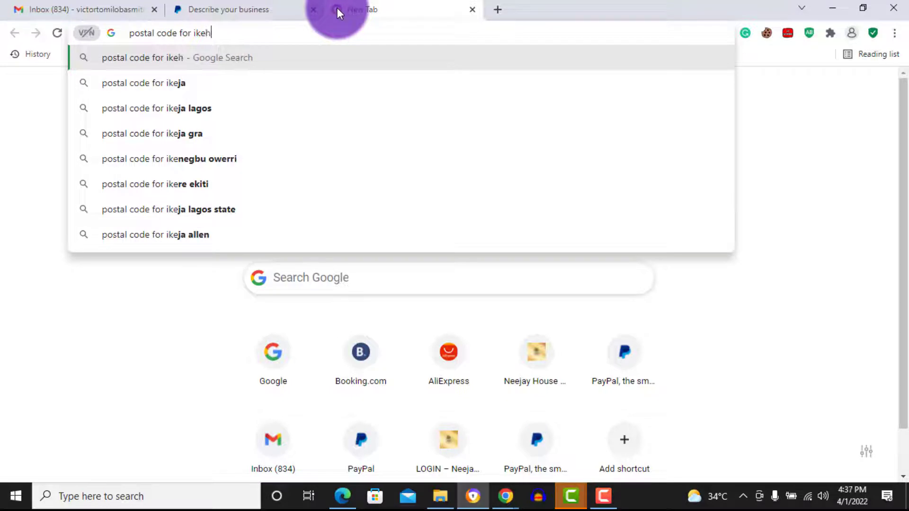
key(BackSpace)
key(Down)
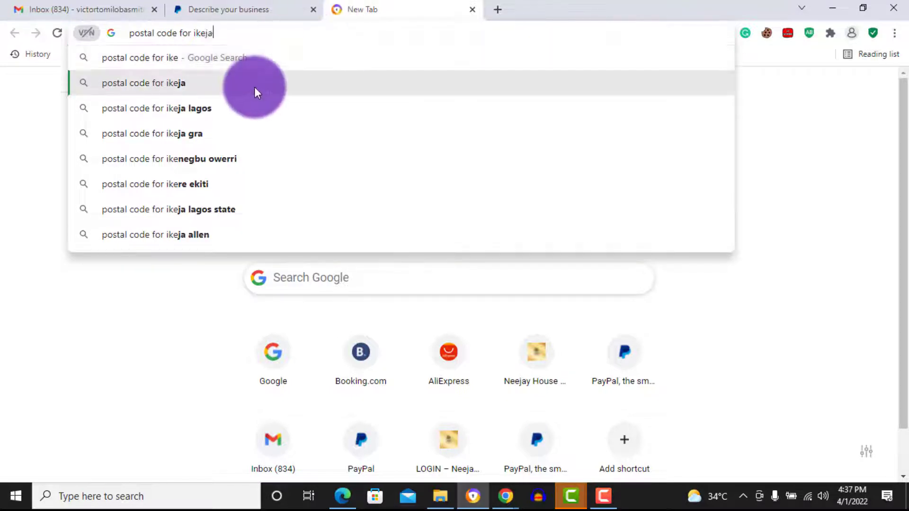
click(254, 88)
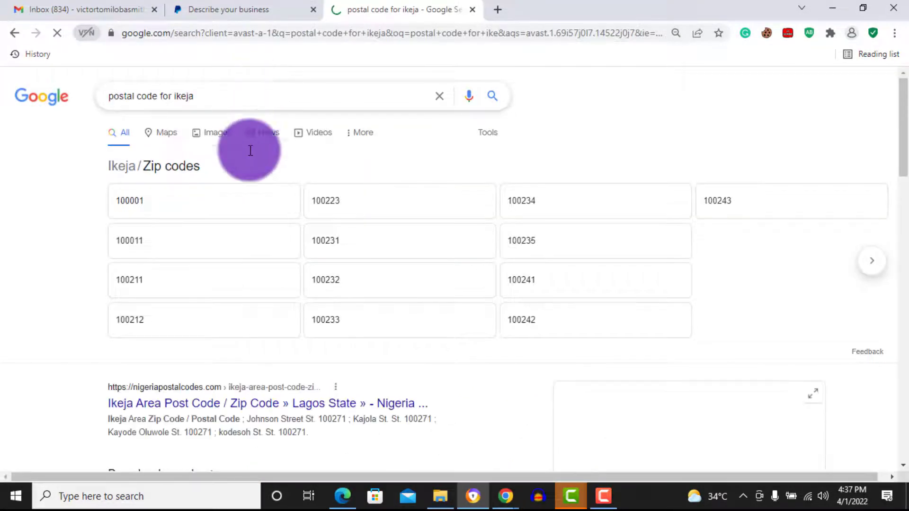
Back on the sign-up form, set the business type to Individual/Sole Proprietorship
click(472, 10)
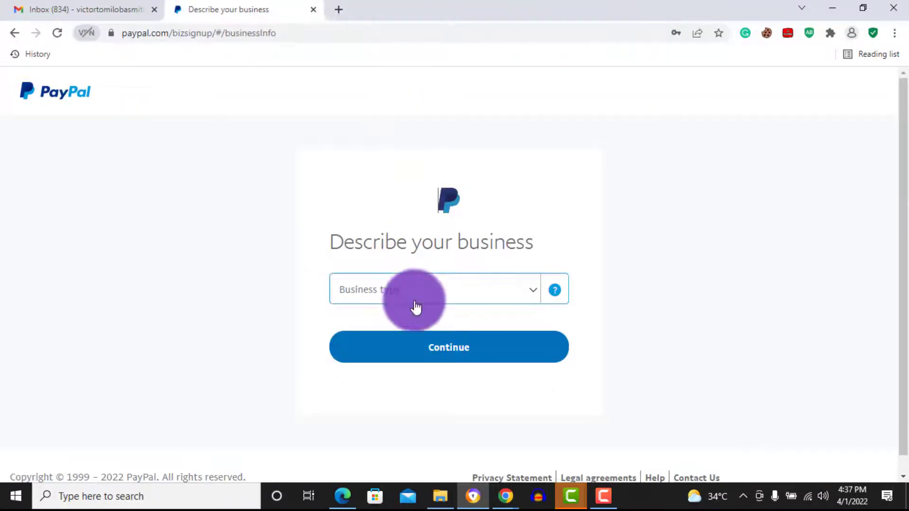
drag(902, 150, 904, 178)
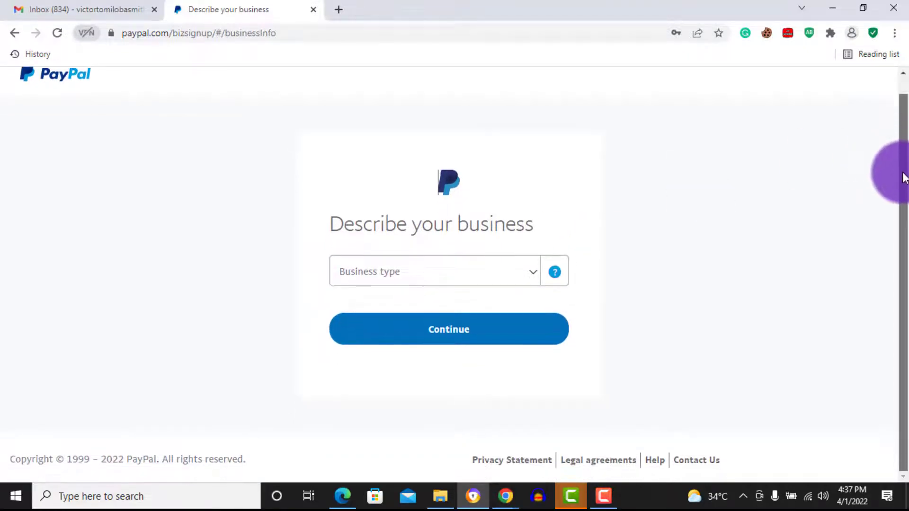
click(501, 275)
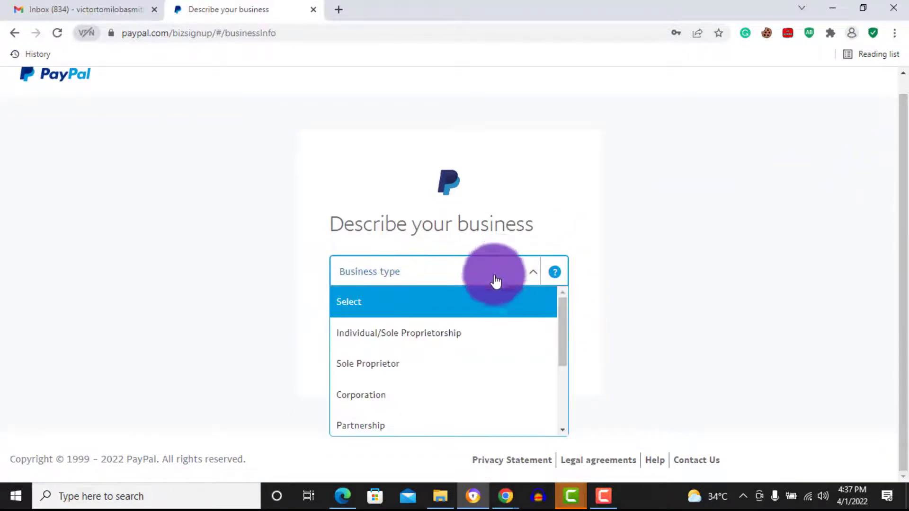
click(454, 335)
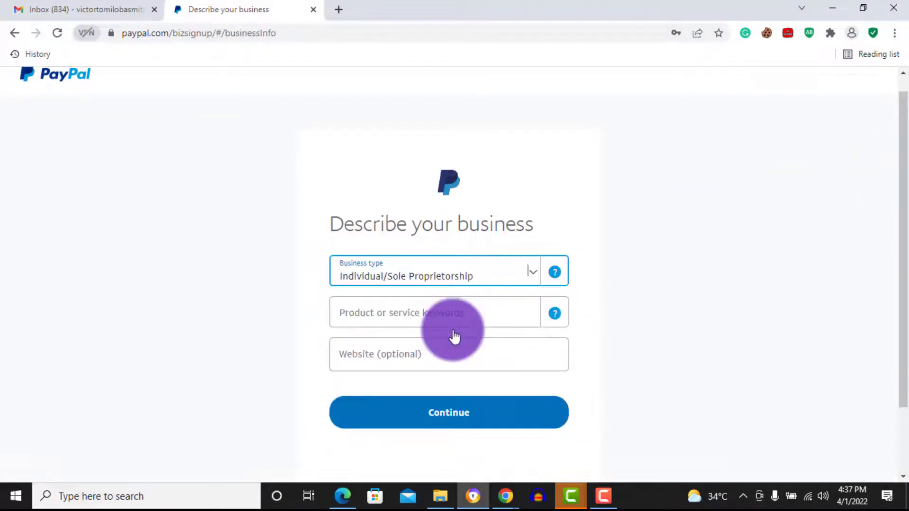
click(485, 279)
drag(564, 318, 555, 412)
drag(557, 359, 556, 288)
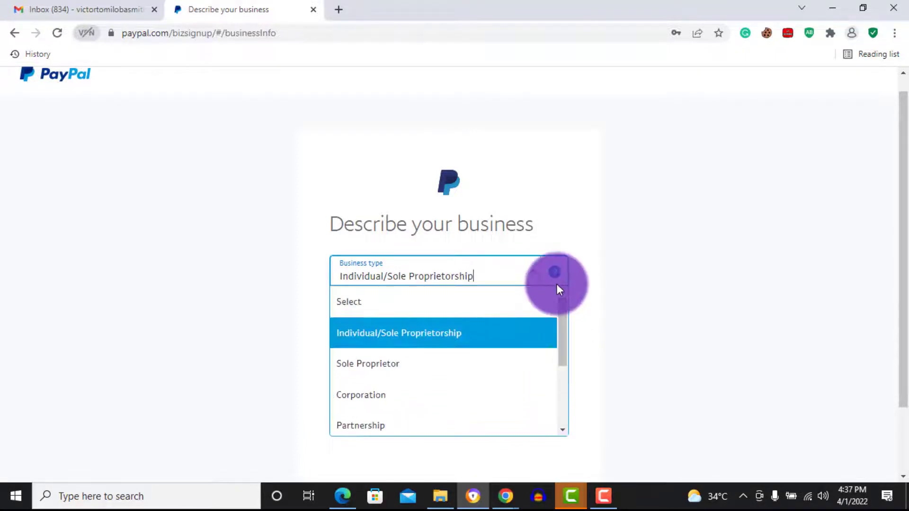
click(458, 341)
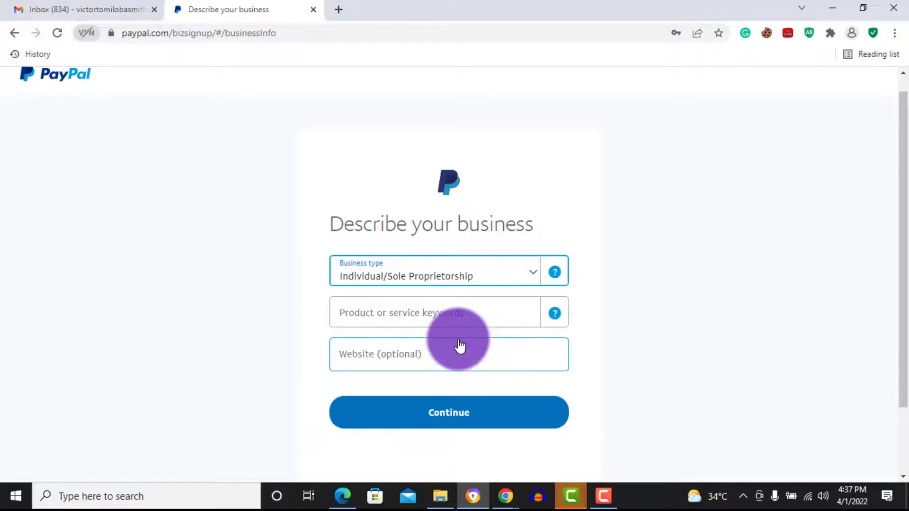
Choose category Digital Goods Media-Books, Movies, Music, enter website Lowoverdraft.com, and continue
click(442, 319)
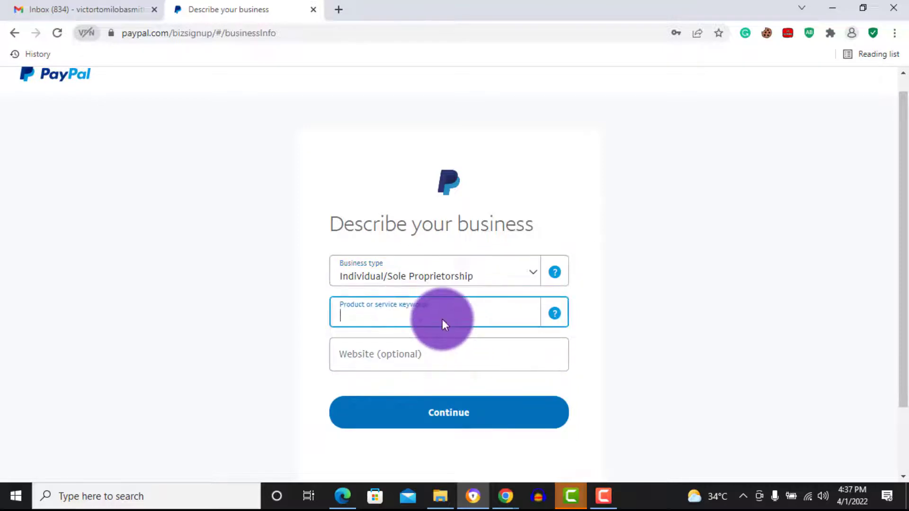
text(digi)
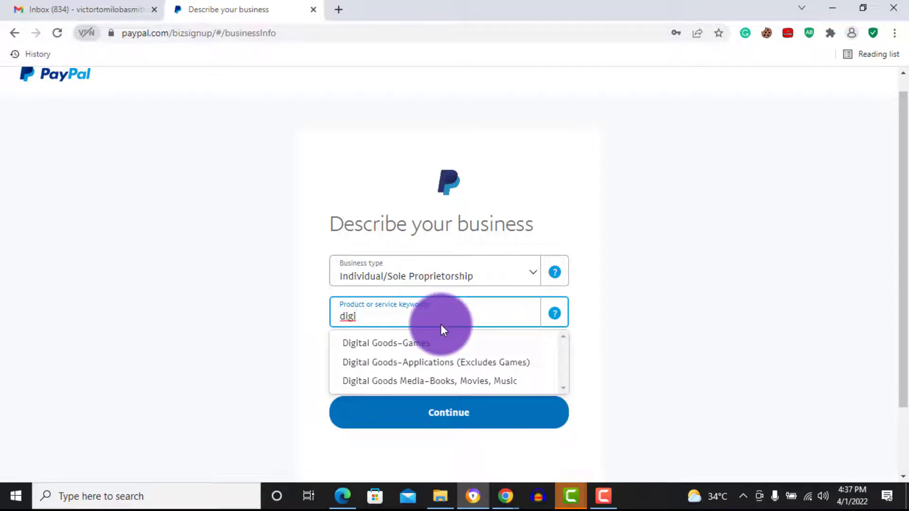
click(419, 381)
click(397, 354)
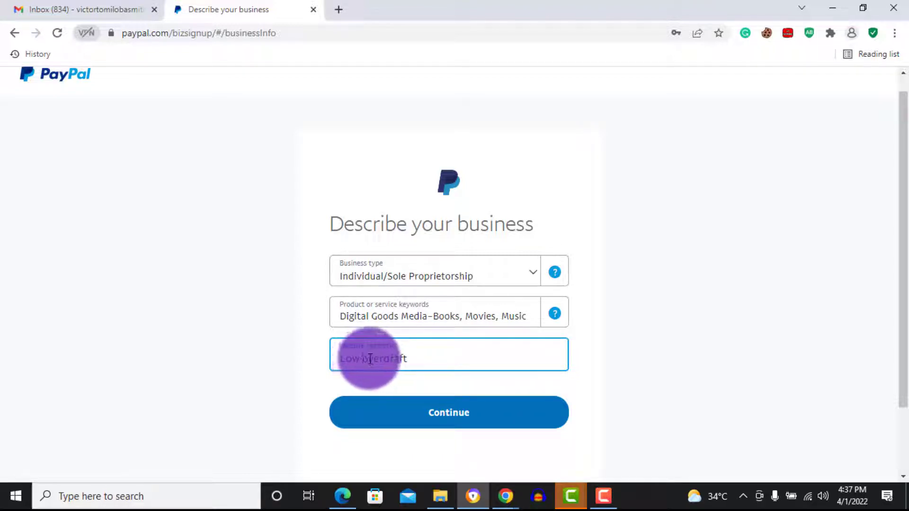
key(Delete)
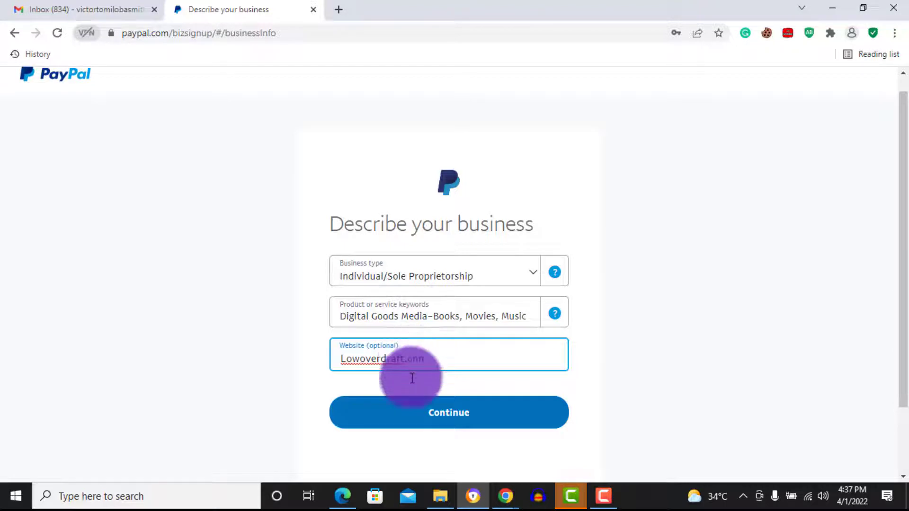
click(412, 411)
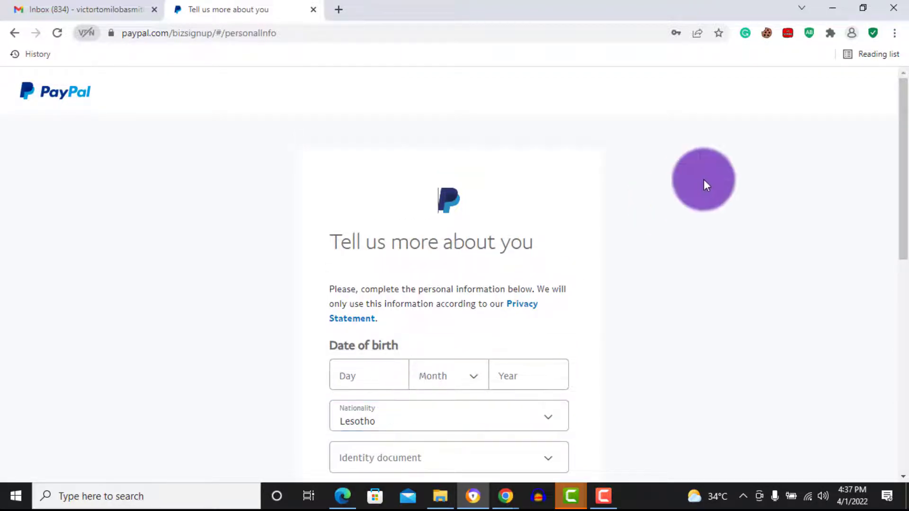
Tick 'Same as business address' under Home address on the personal info step
drag(903, 117, 898, 258)
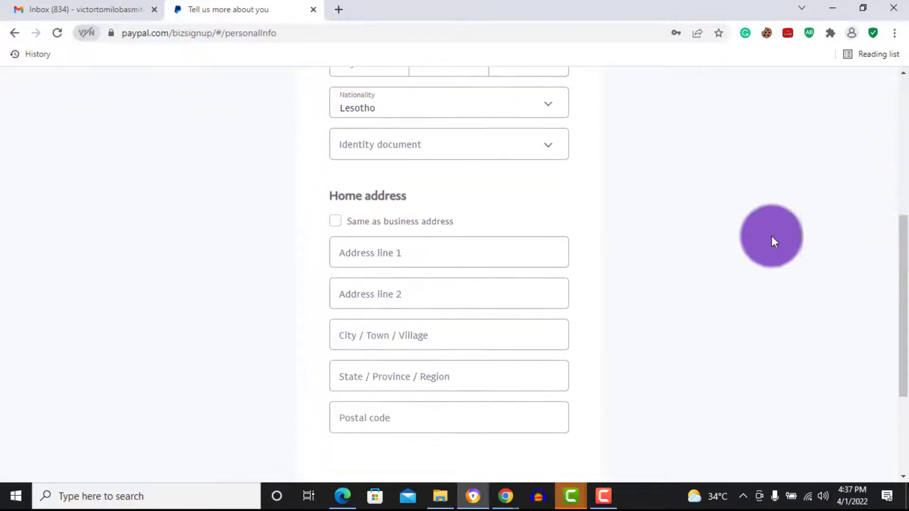
click(335, 221)
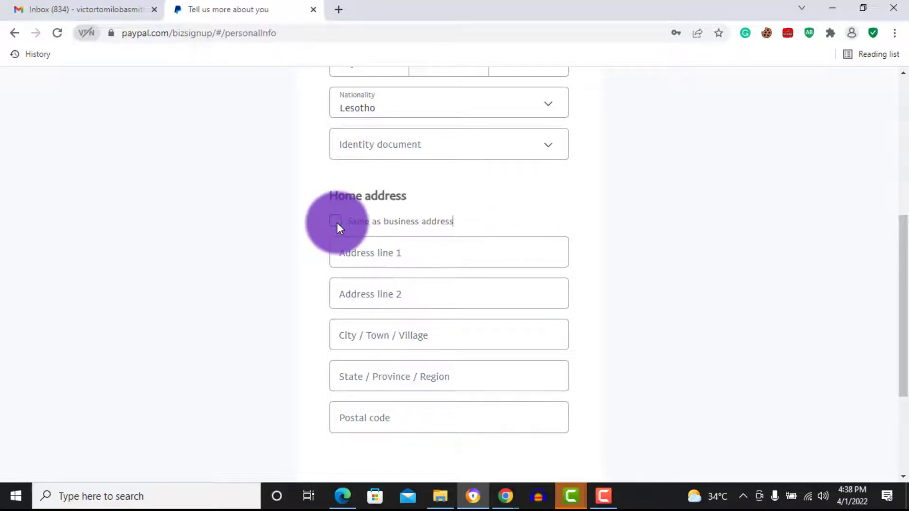
click(336, 221)
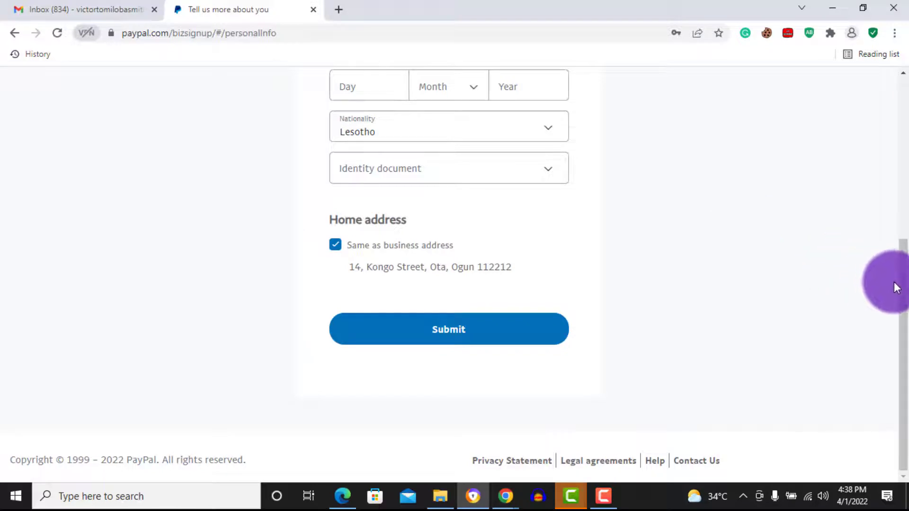
drag(902, 290, 903, 195)
click(529, 356)
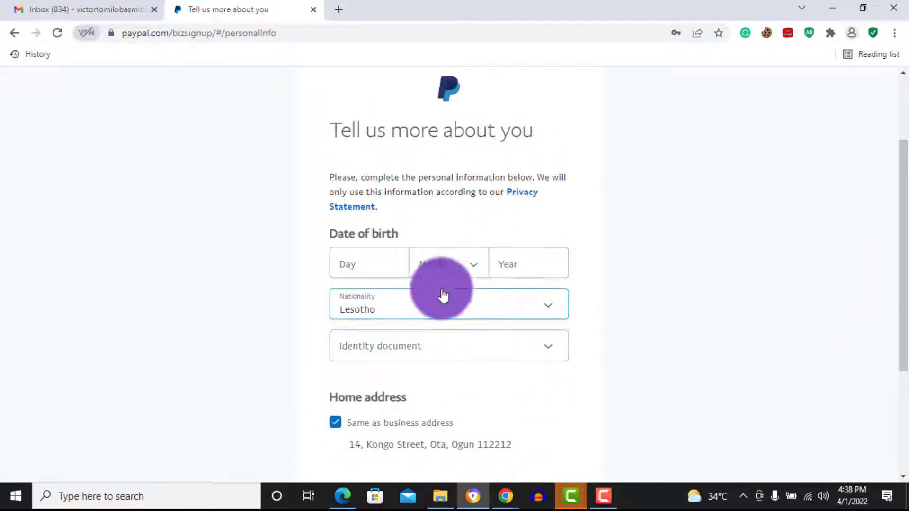
click(384, 269)
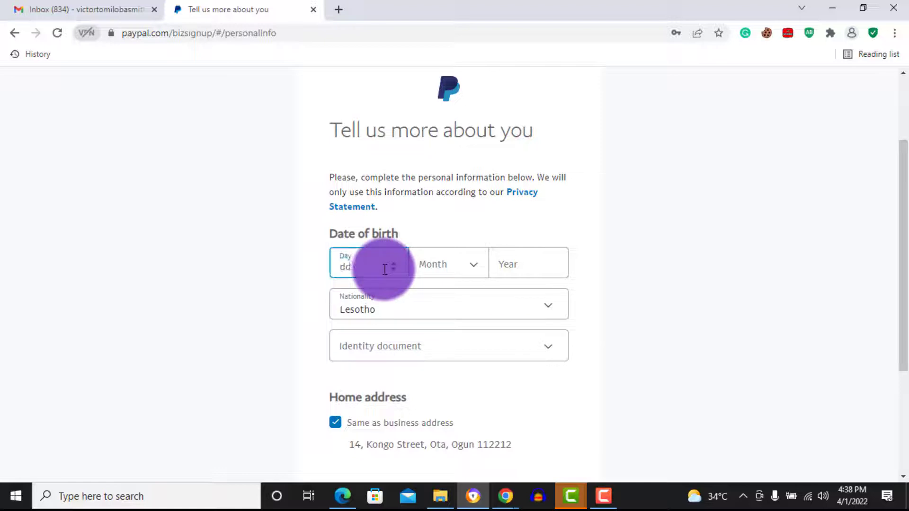
text(19)
click(446, 264)
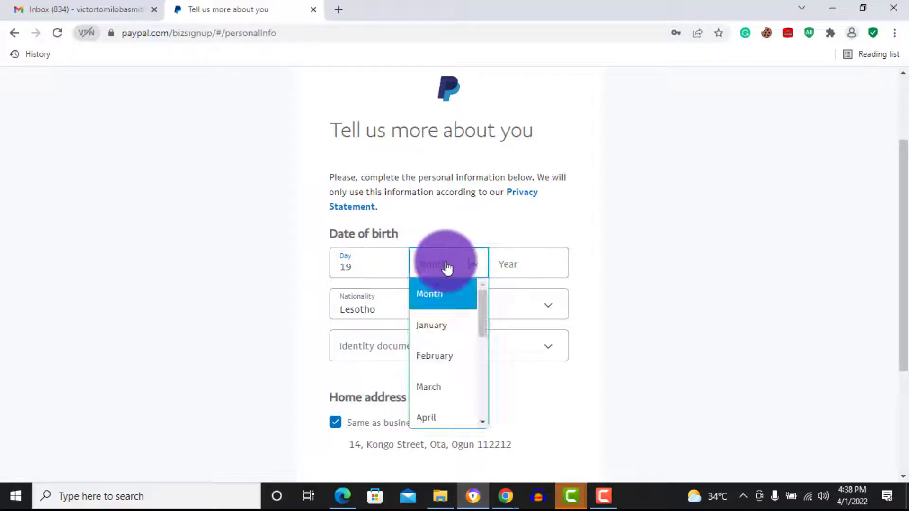
click(434, 415)
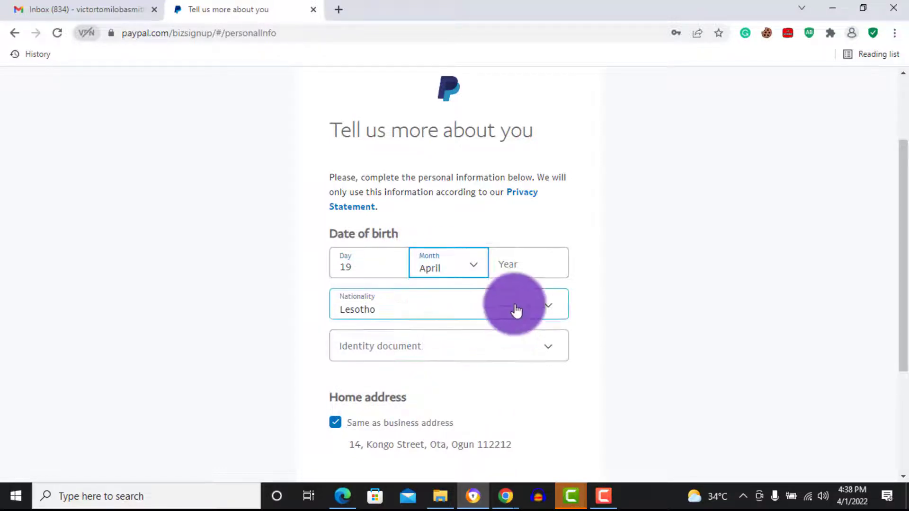
click(533, 261)
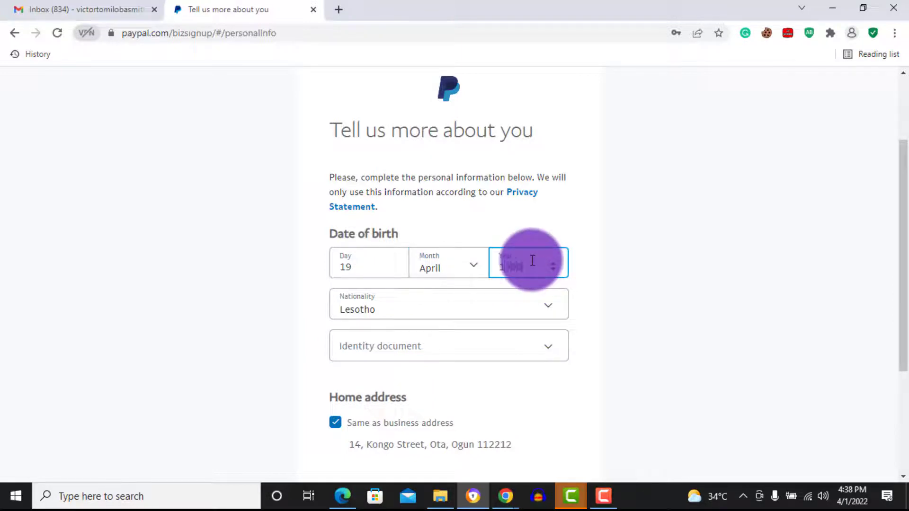
text(1998)
Choose National ID as the identity document, enter the ID number, and submit the details
click(480, 348)
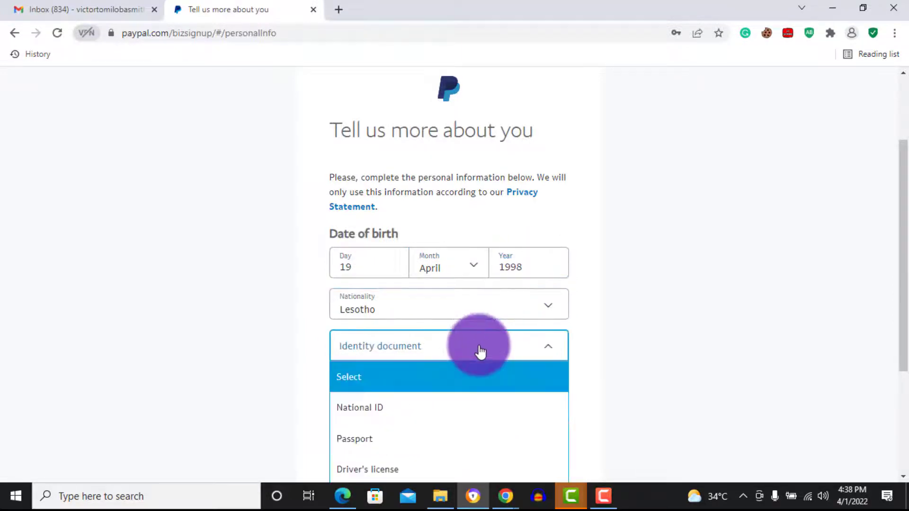
click(447, 407)
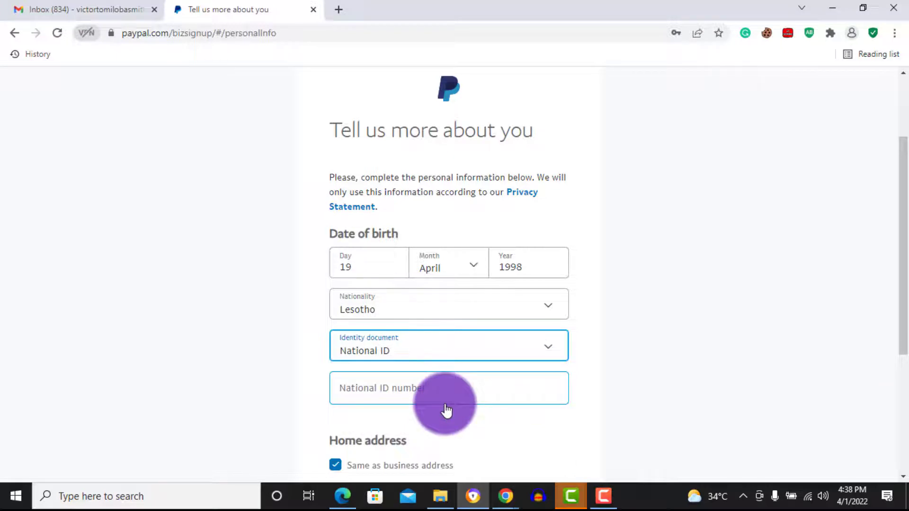
click(429, 392)
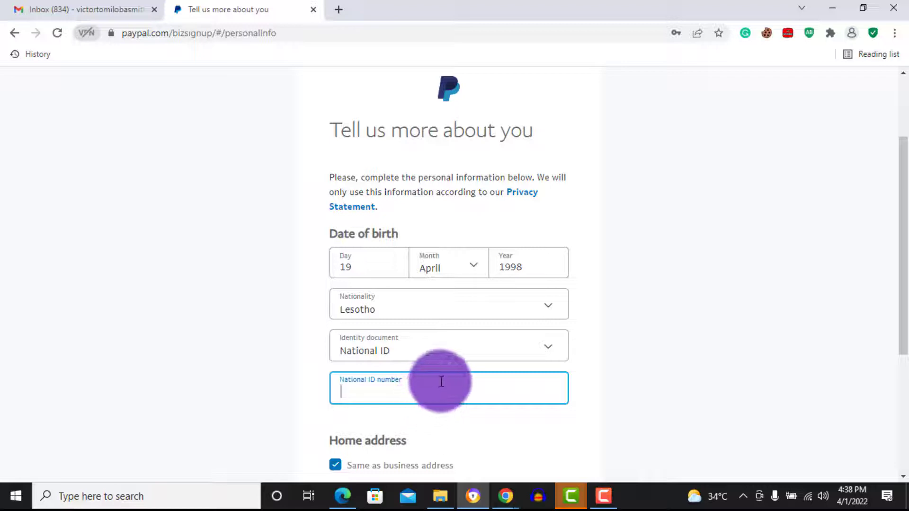
click(448, 356)
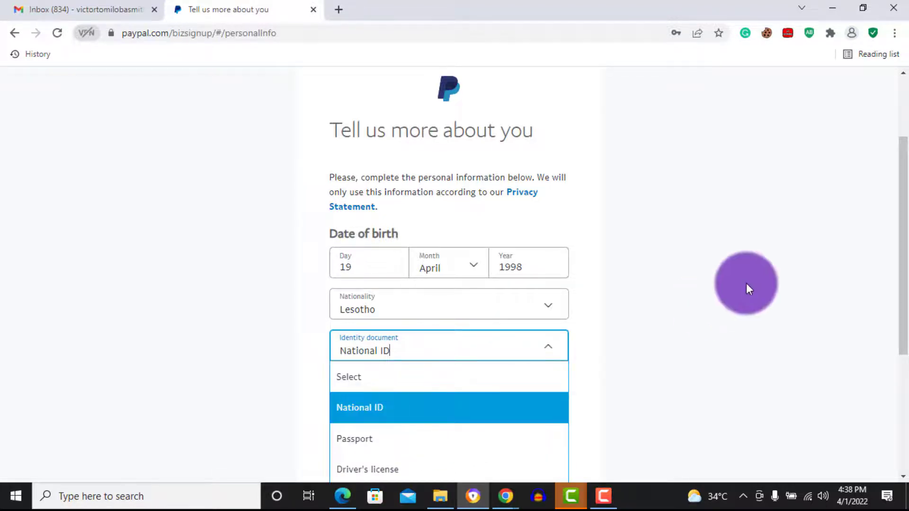
drag(902, 273, 905, 297)
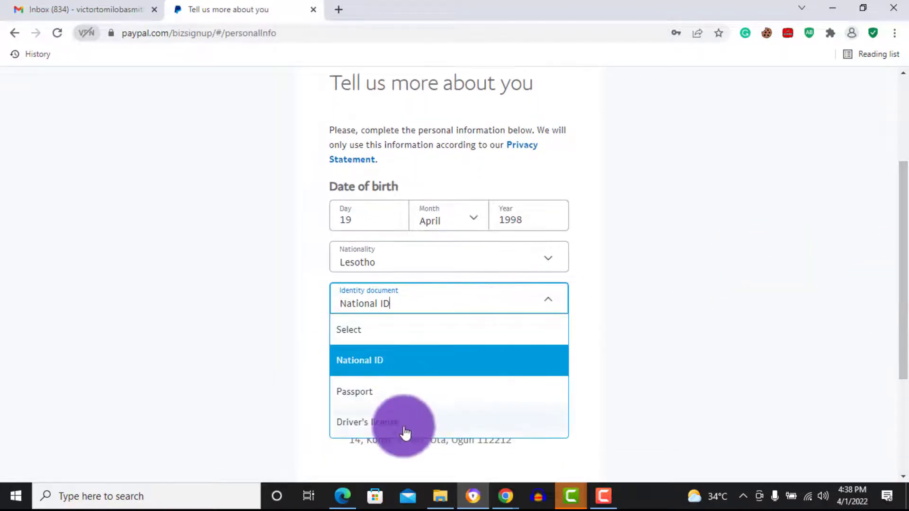
click(456, 303)
click(433, 338)
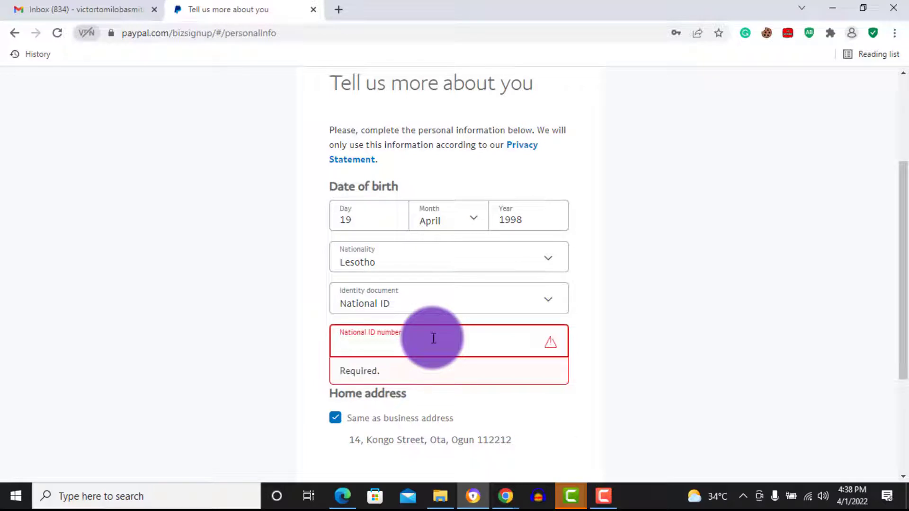
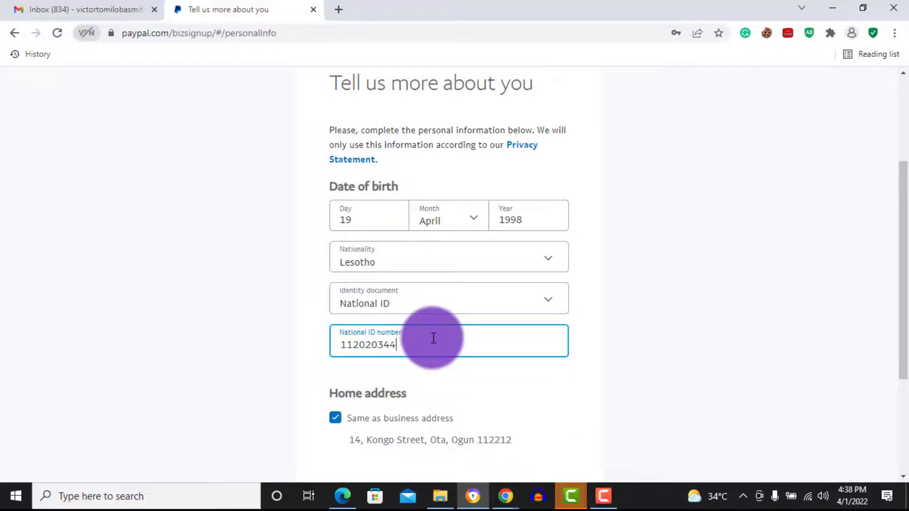
drag(899, 275, 894, 339)
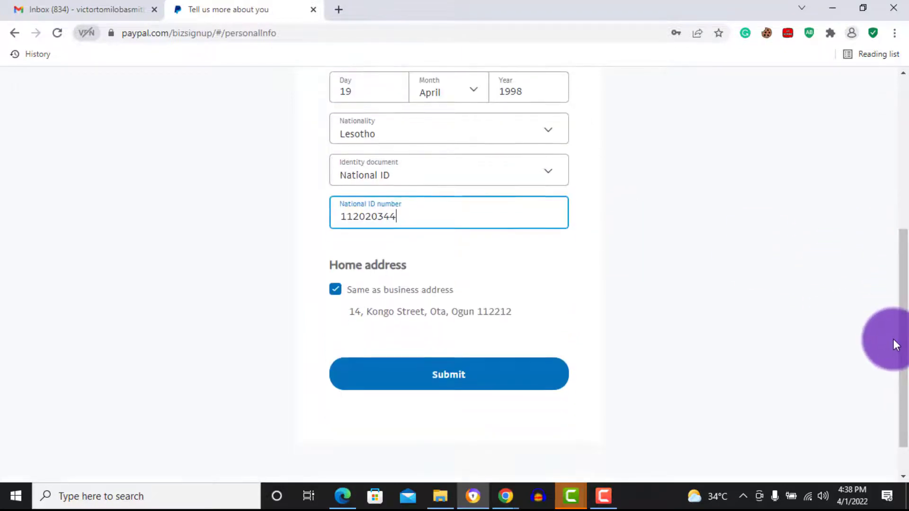
click(539, 372)
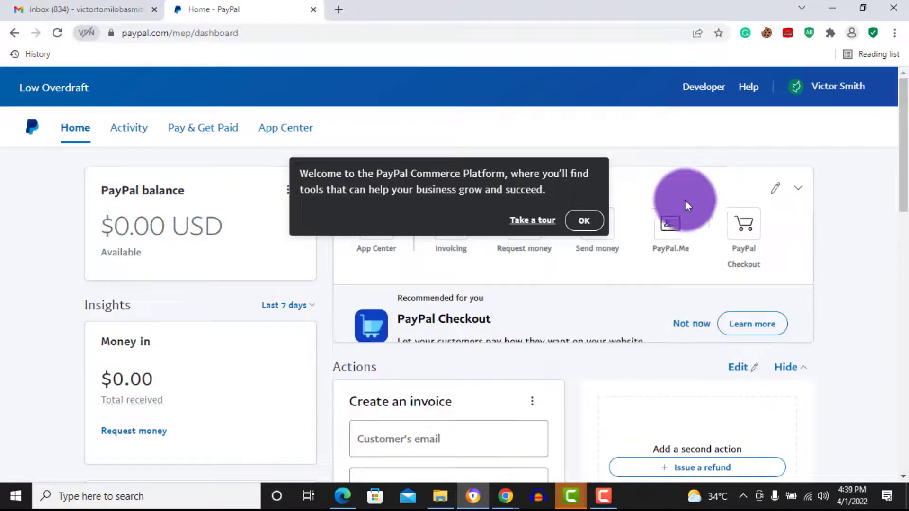
Close the welcome popup and scroll to Notifications listing email confirmation and card-linking tasks
click(592, 223)
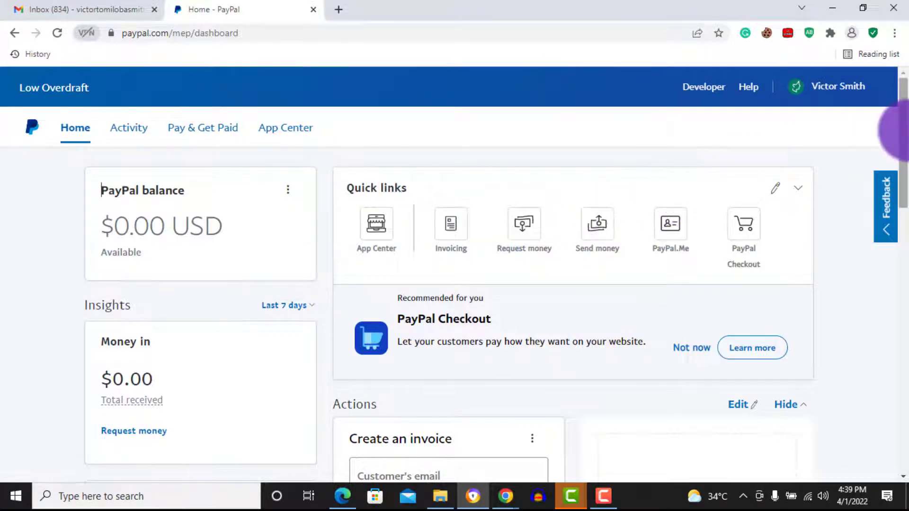
drag(902, 127, 902, 129)
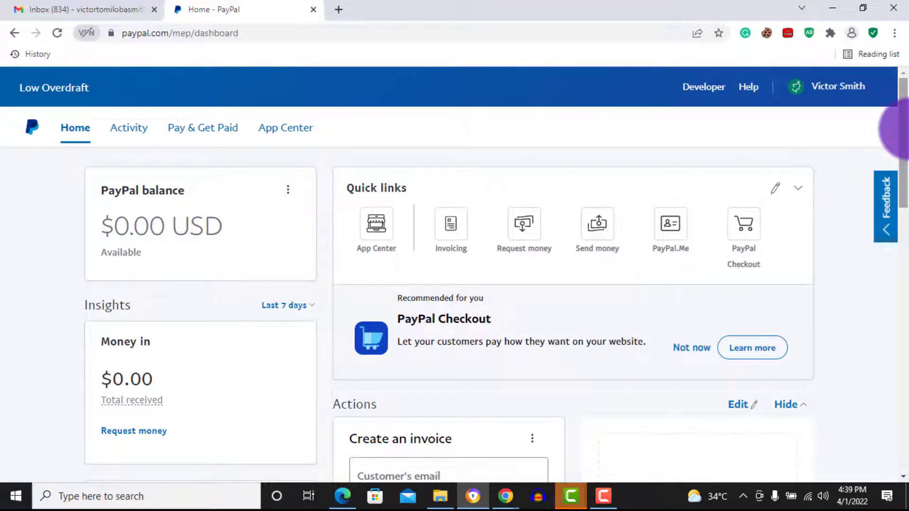
drag(902, 128, 902, 371)
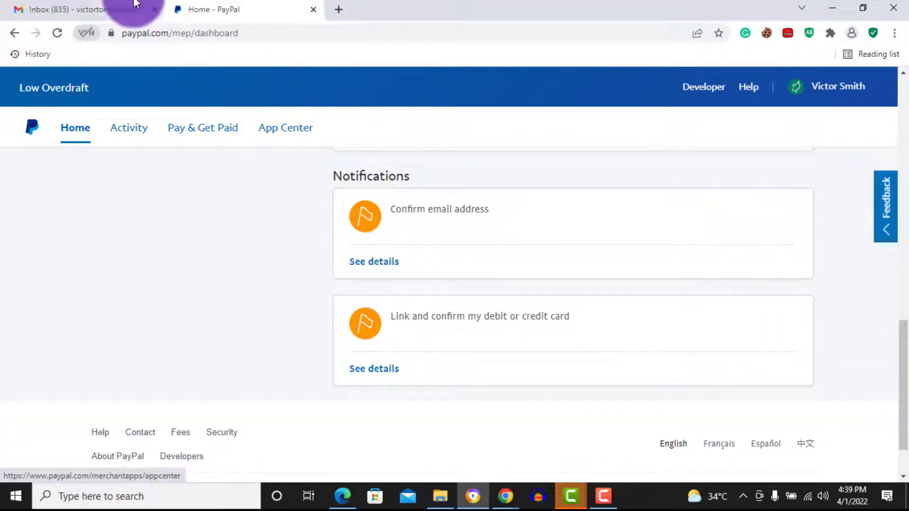
In Gmail, open PayPal's 'Confirm your email to use your account' message and reveal its Confirm Your Email button
click(99, 7)
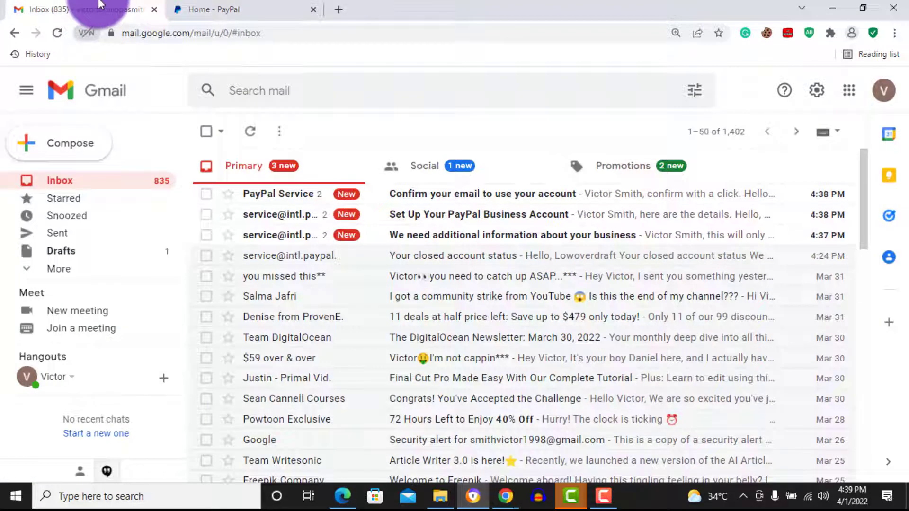
click(436, 197)
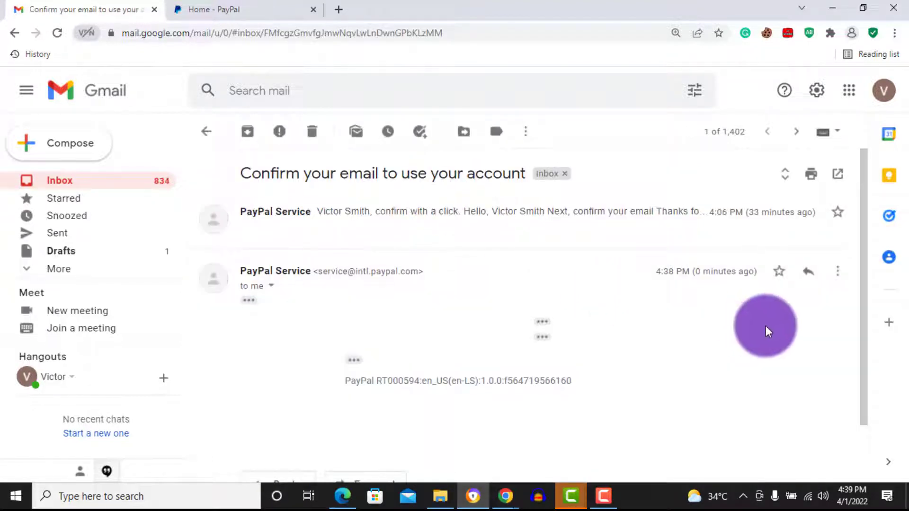
drag(863, 262, 851, 328)
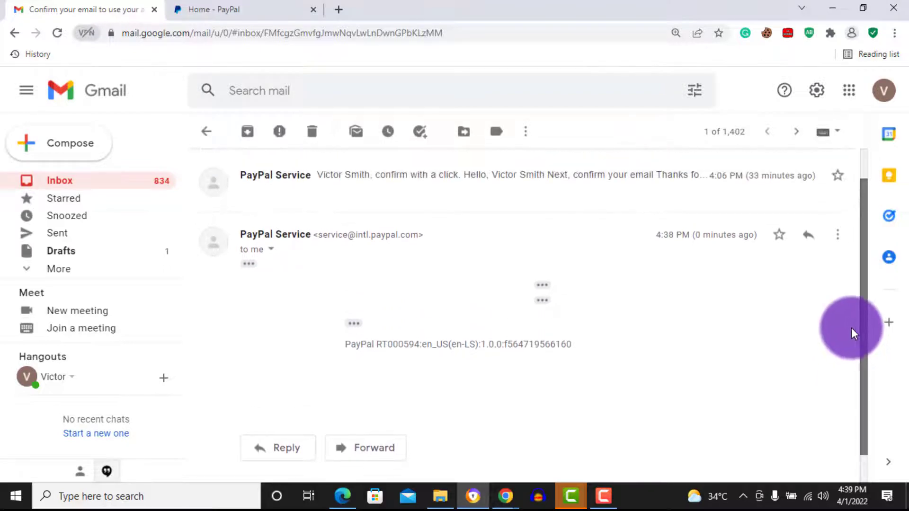
click(593, 194)
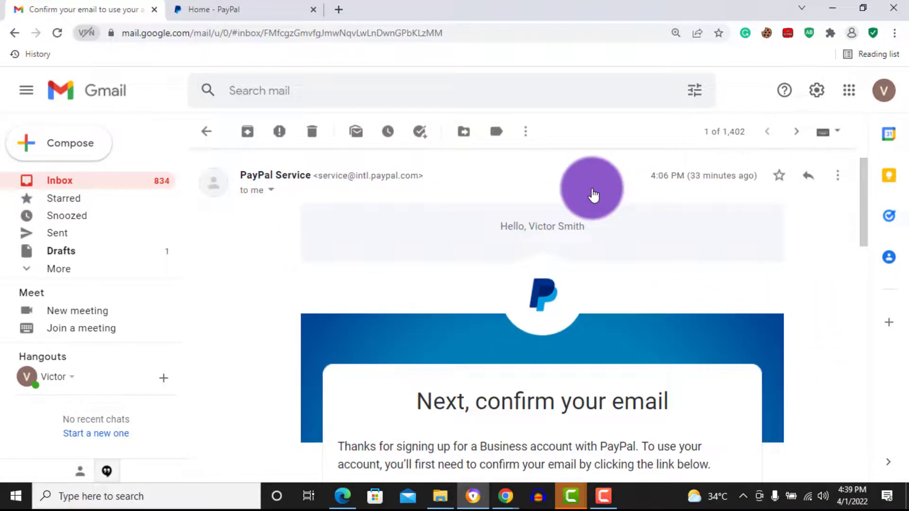
scroll(860, 237, down, 1)
drag(859, 246, 863, 297)
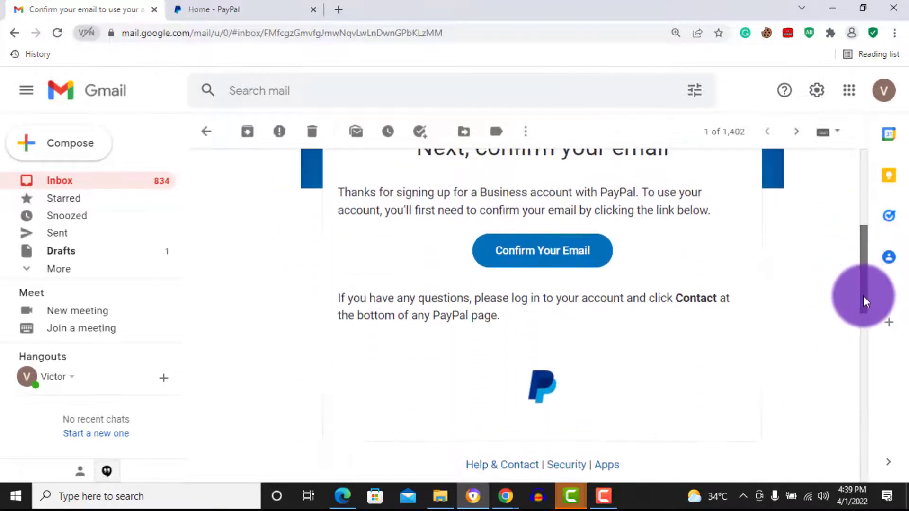
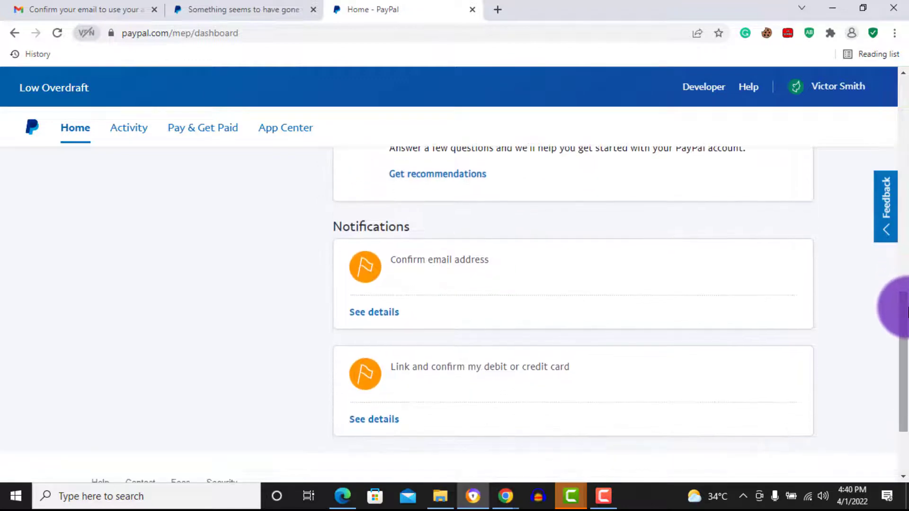
Open the details of the notification asking to confirm the debit or credit card
click(382, 314)
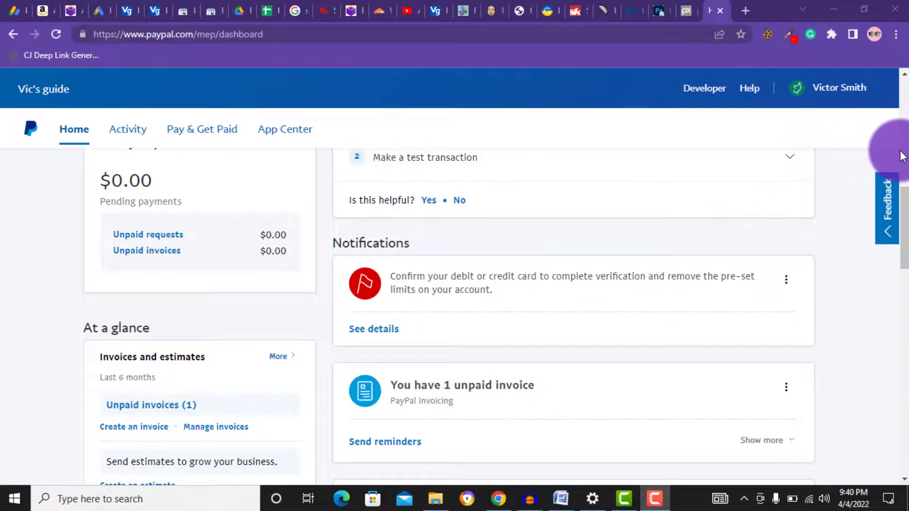
click(901, 157)
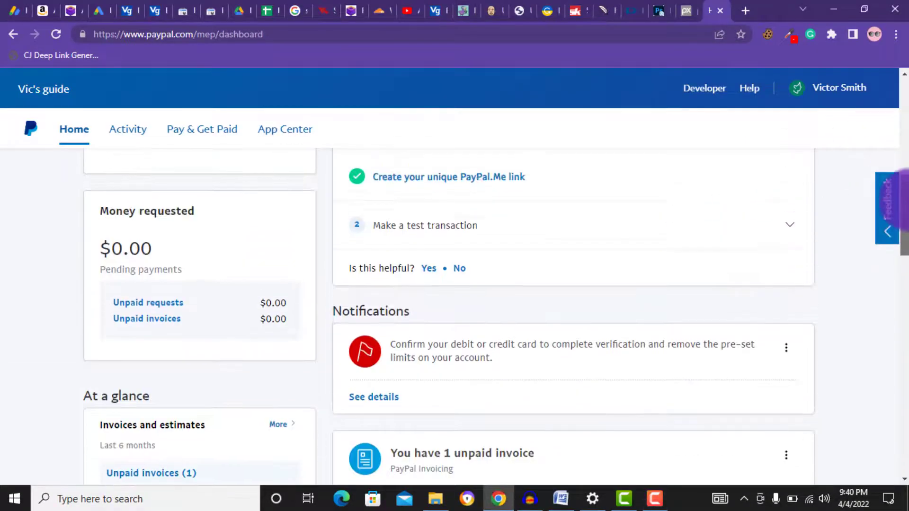
scroll(902, 172, up, 6)
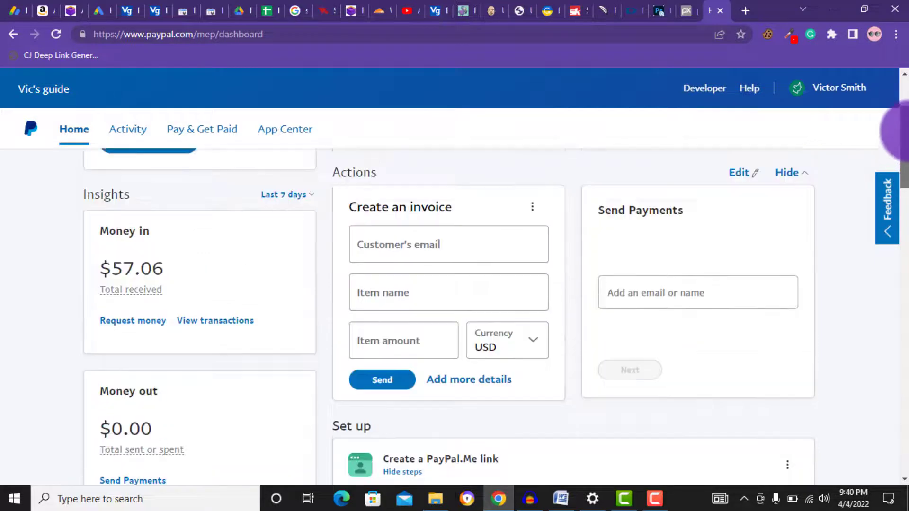
scroll(904, 129, up, 2)
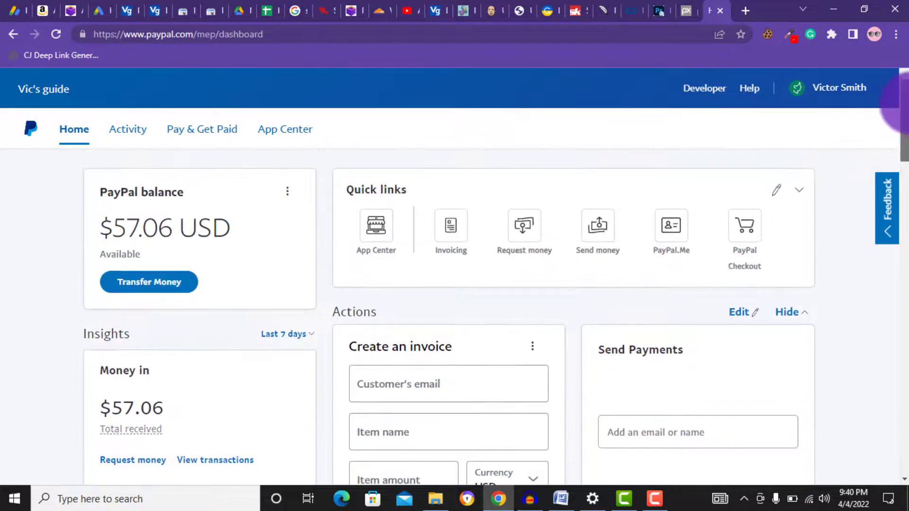
scroll(901, 109, up, 1)
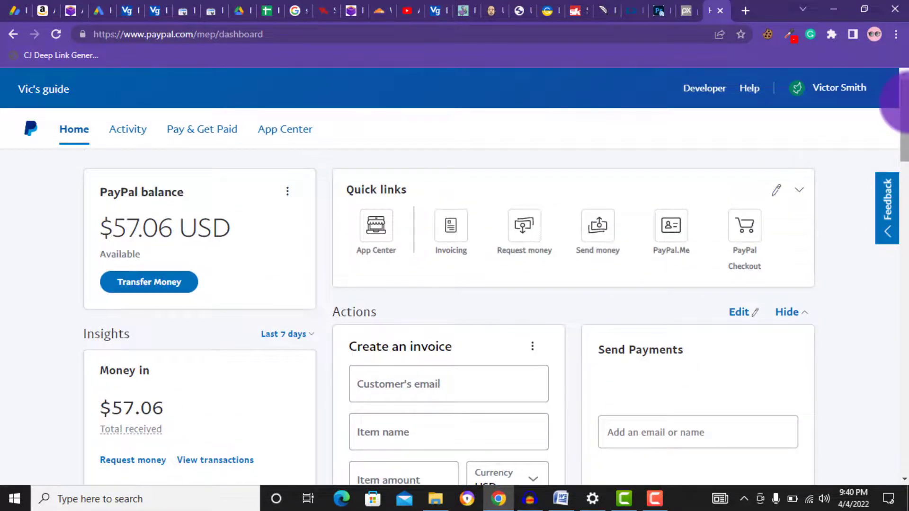
drag(904, 107, 904, 210)
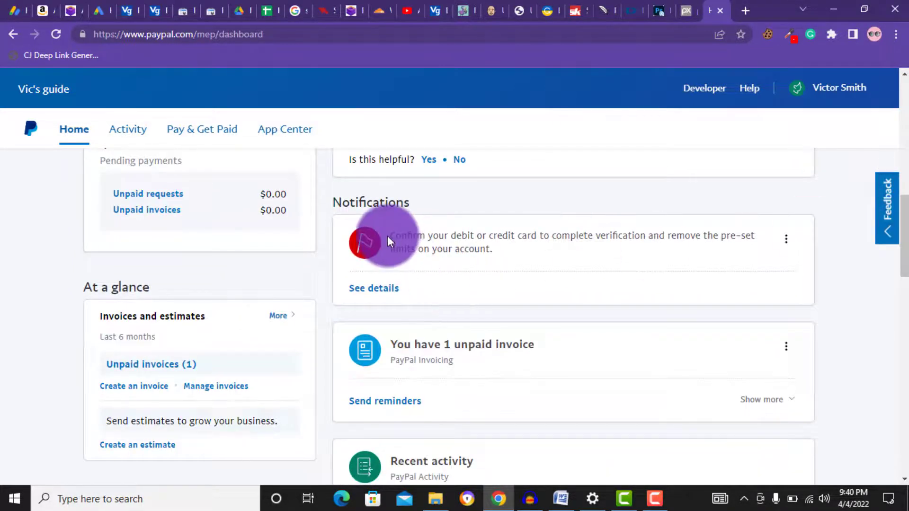
drag(408, 237, 751, 239)
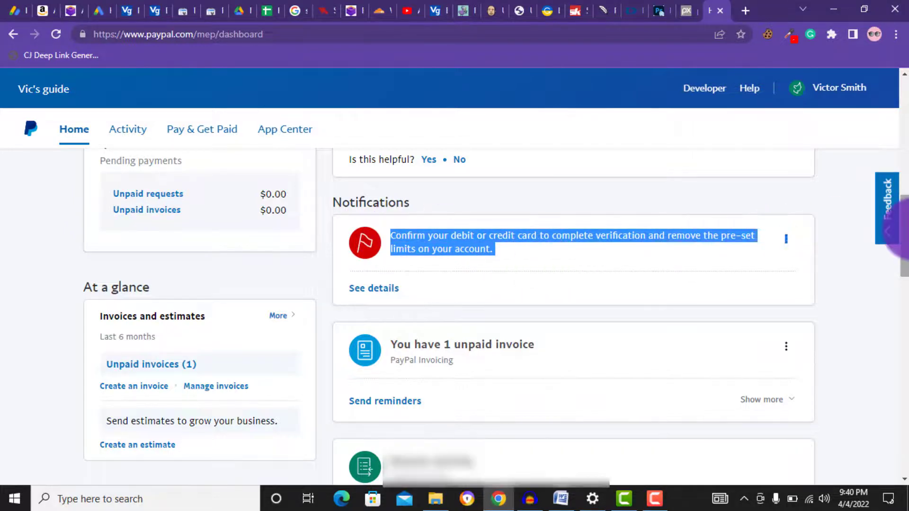
drag(905, 217, 902, 83)
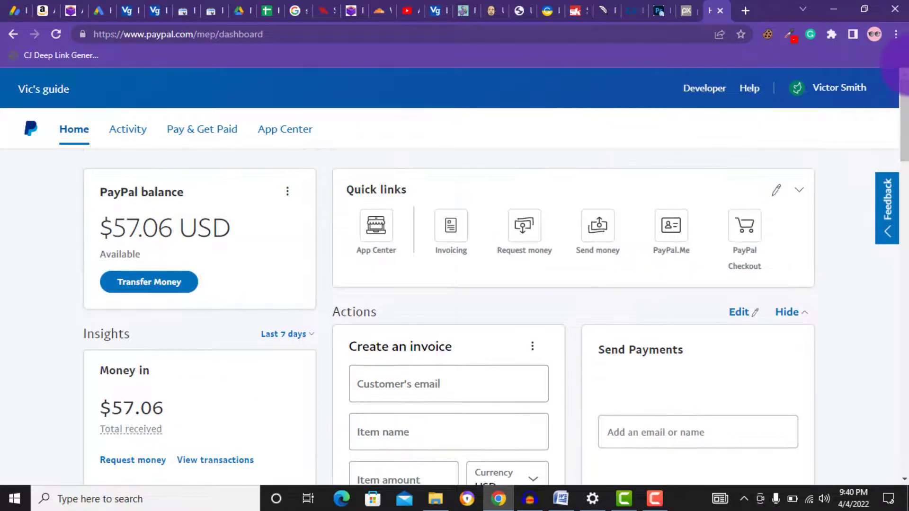
Go to Account Settings from the account menu and review the Account access options
click(815, 100)
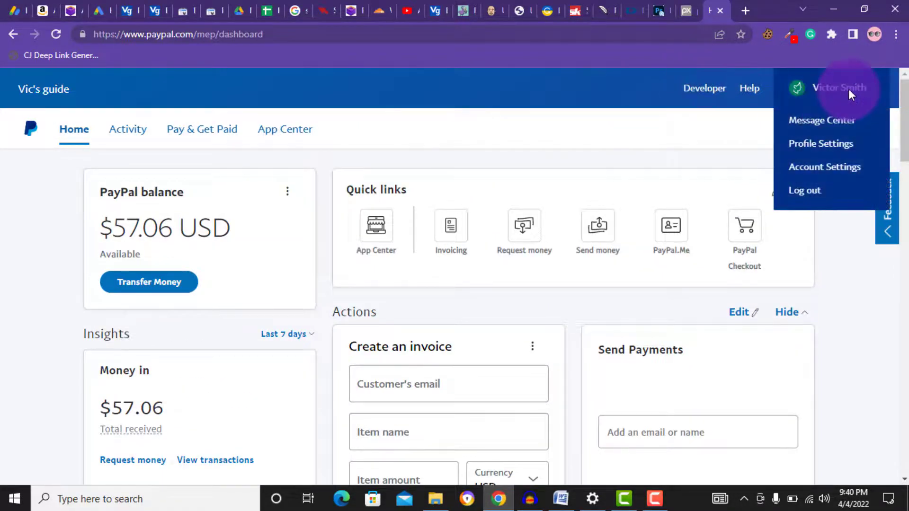
click(821, 169)
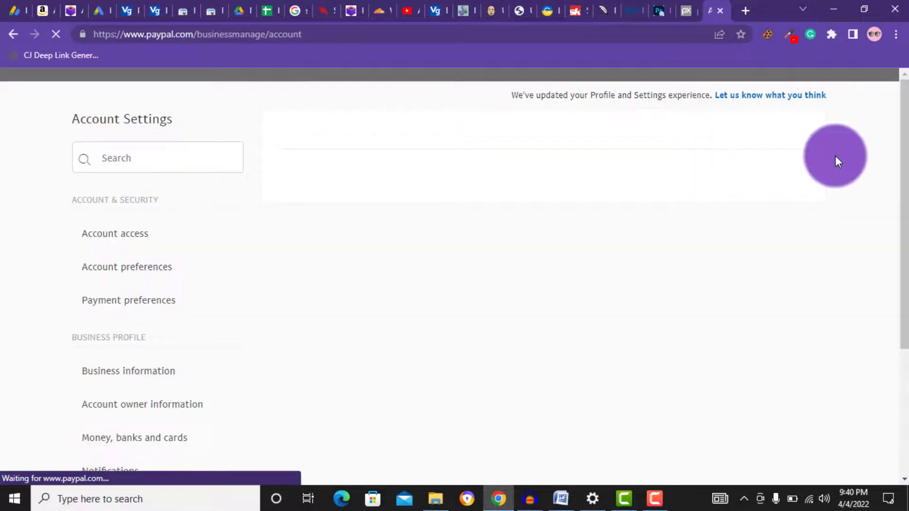
drag(904, 149, 902, 213)
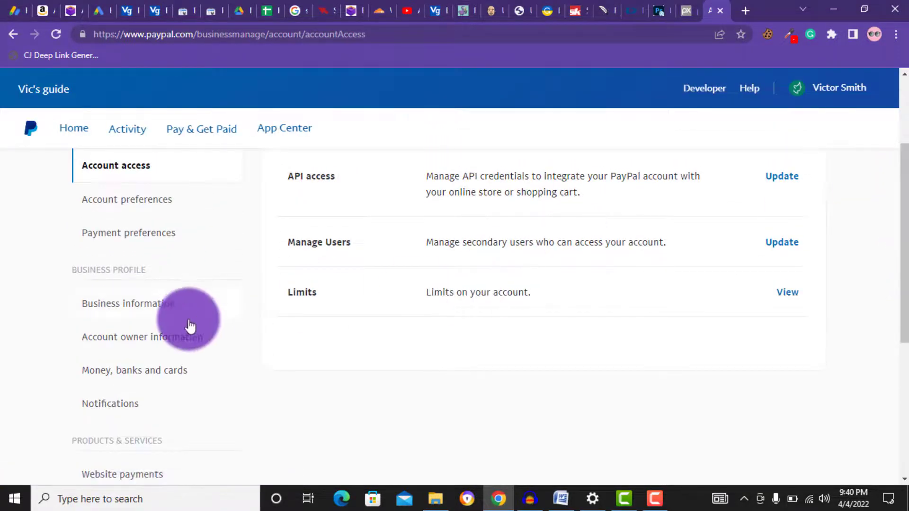
Review Money, banks and cards, where the linked Visa debit card shows as Unverified
click(126, 379)
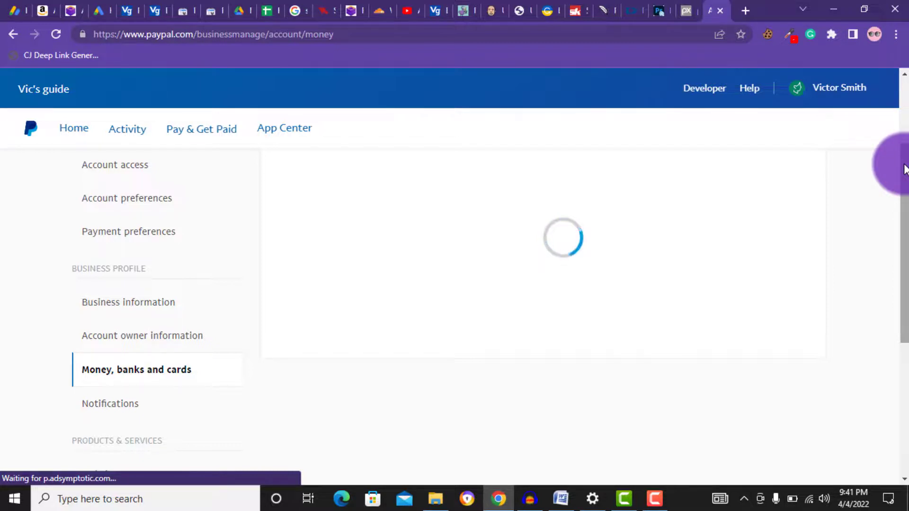
drag(904, 170, 904, 231)
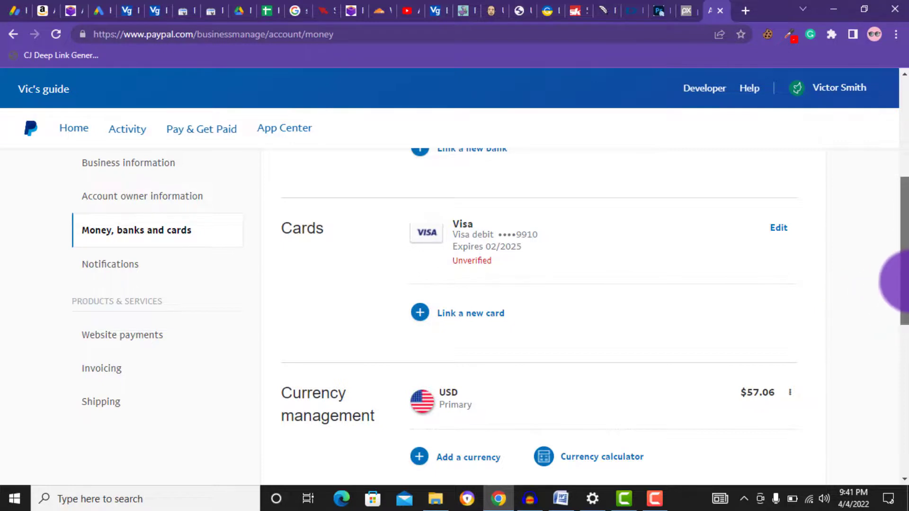
drag(903, 282, 903, 271)
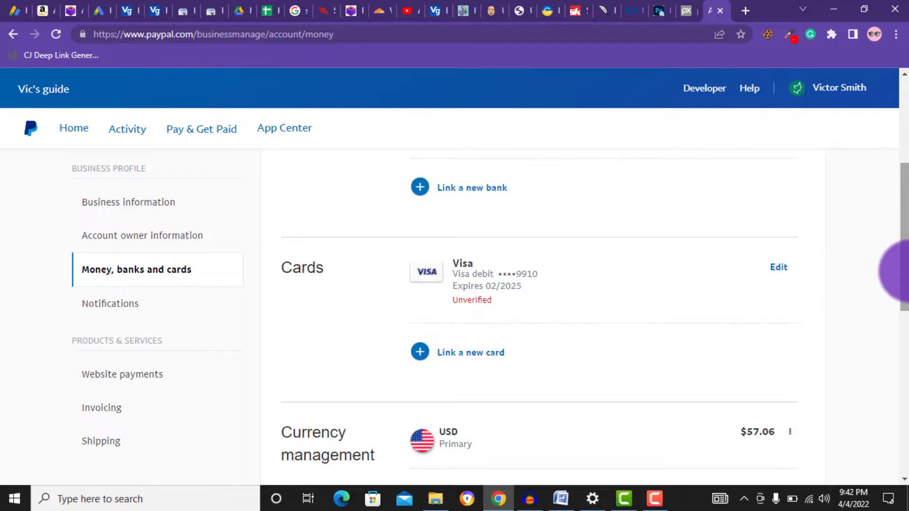
drag(905, 272, 904, 198)
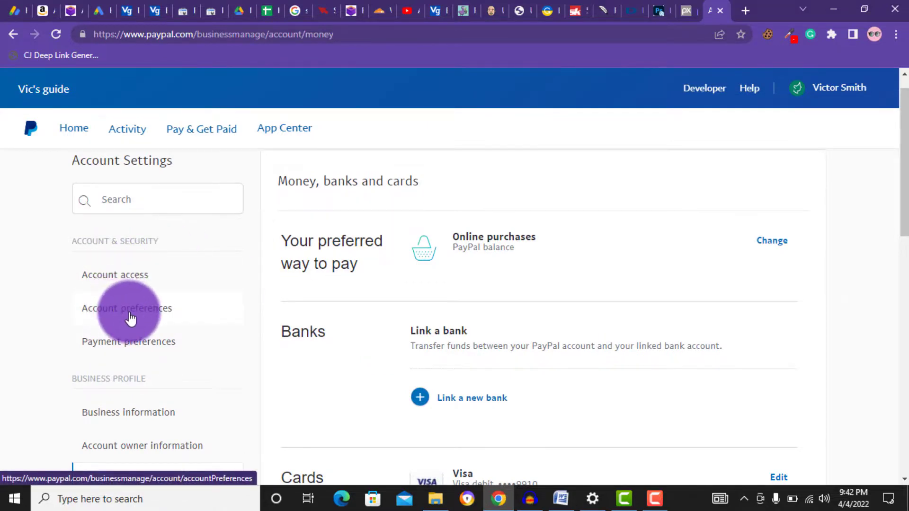
Open Account preferences showing English as language and Business as account type
click(147, 317)
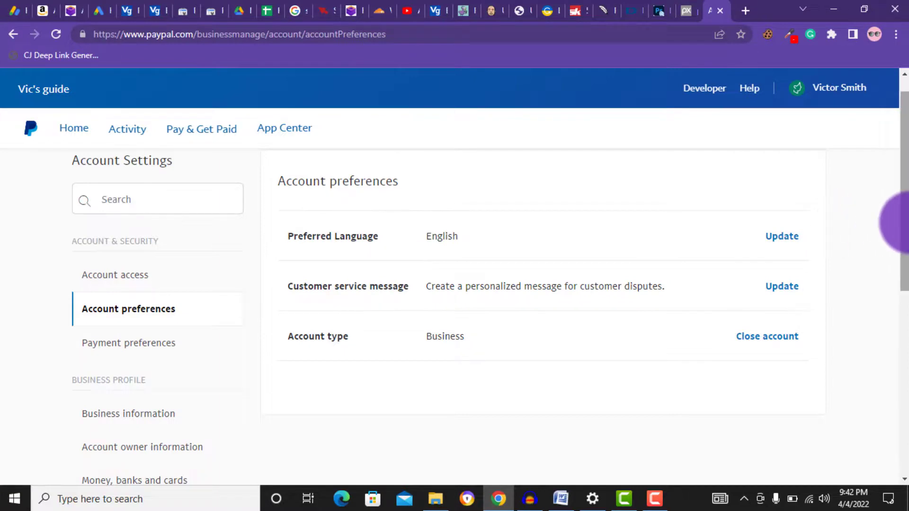
drag(903, 219, 903, 219)
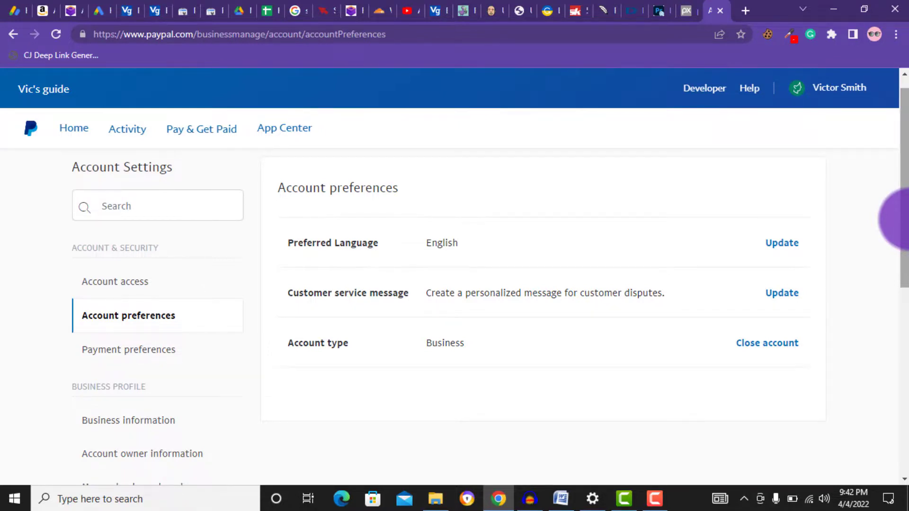
drag(904, 219, 904, 202)
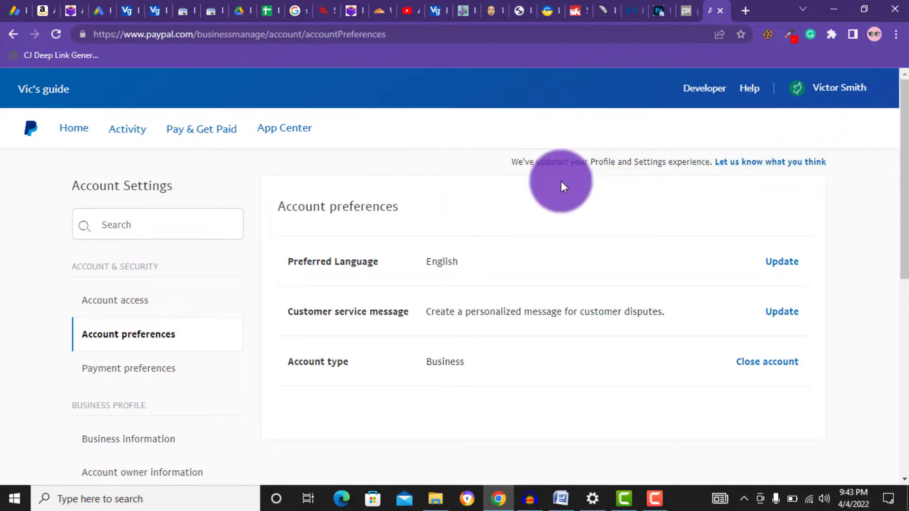
drag(904, 142, 904, 85)
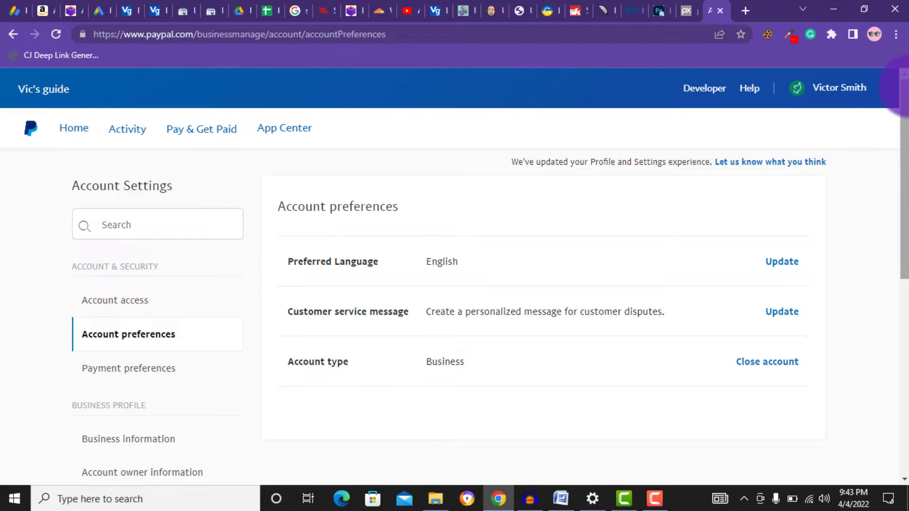
scroll(902, 102, down, 1)
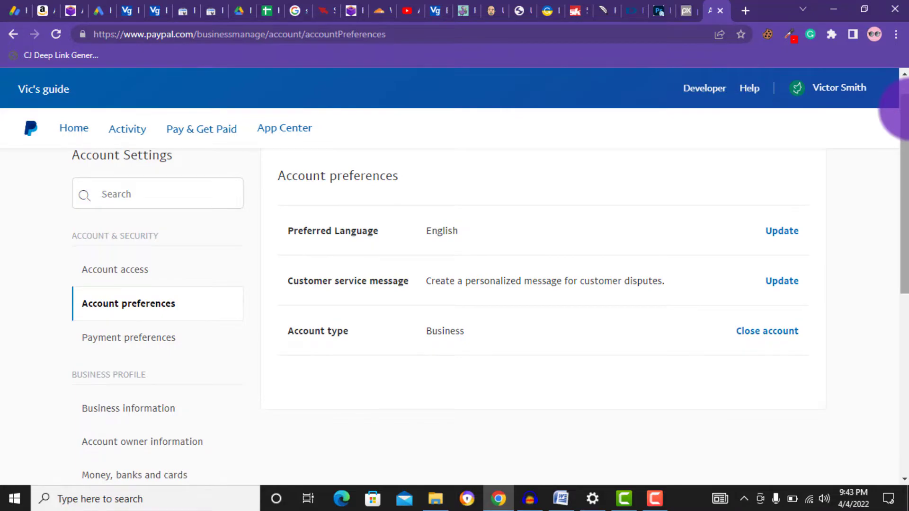